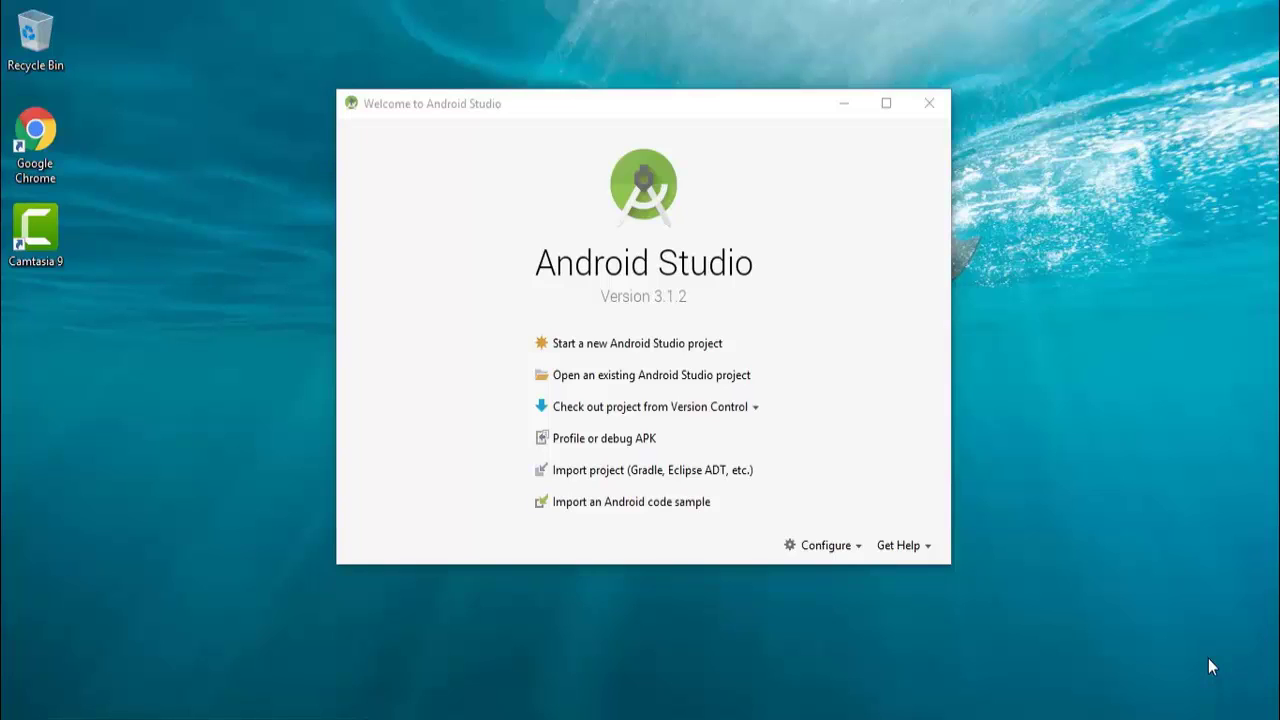
- Start a new Android Studio project and set its application name to My First App
click(407, 112)
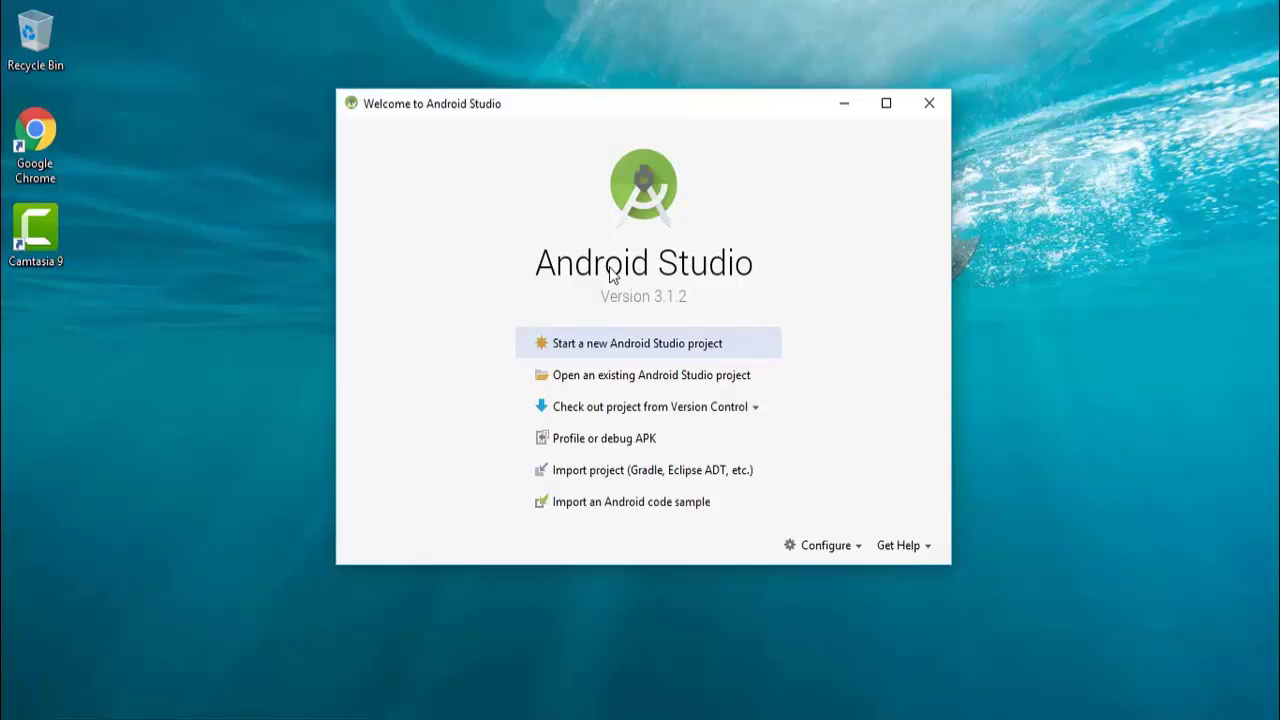
click(605, 345)
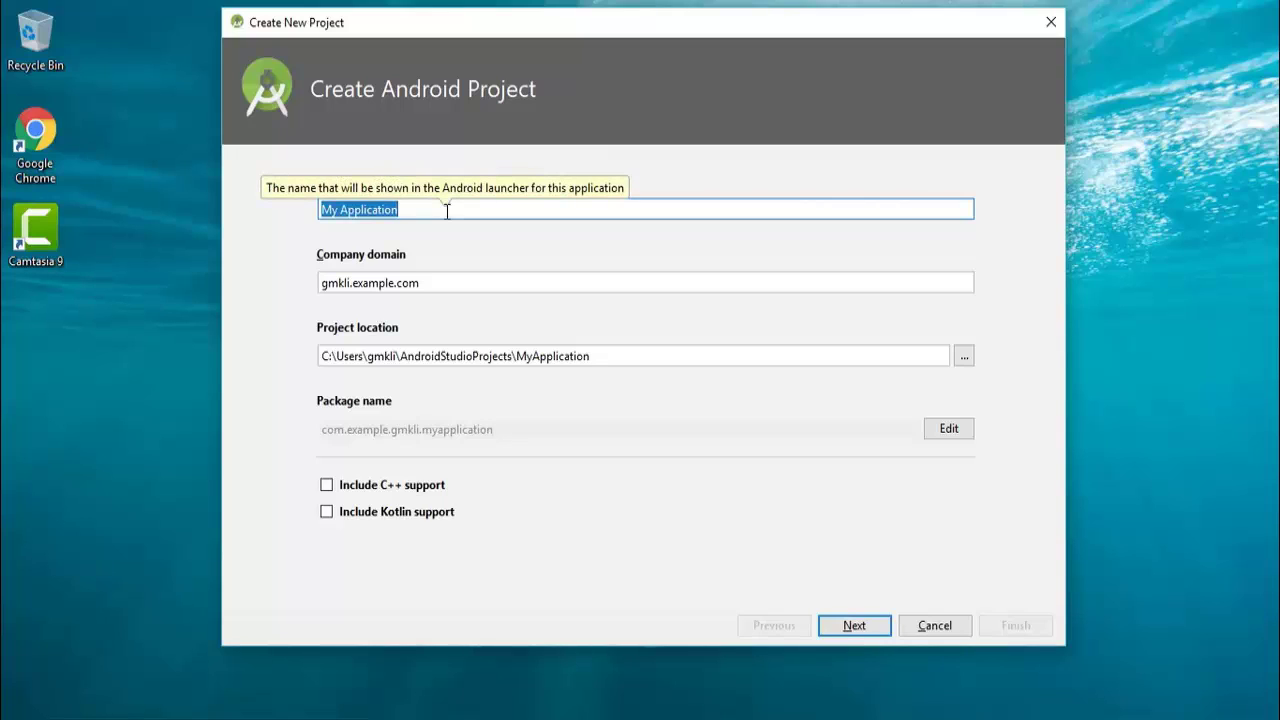
text(My First App)
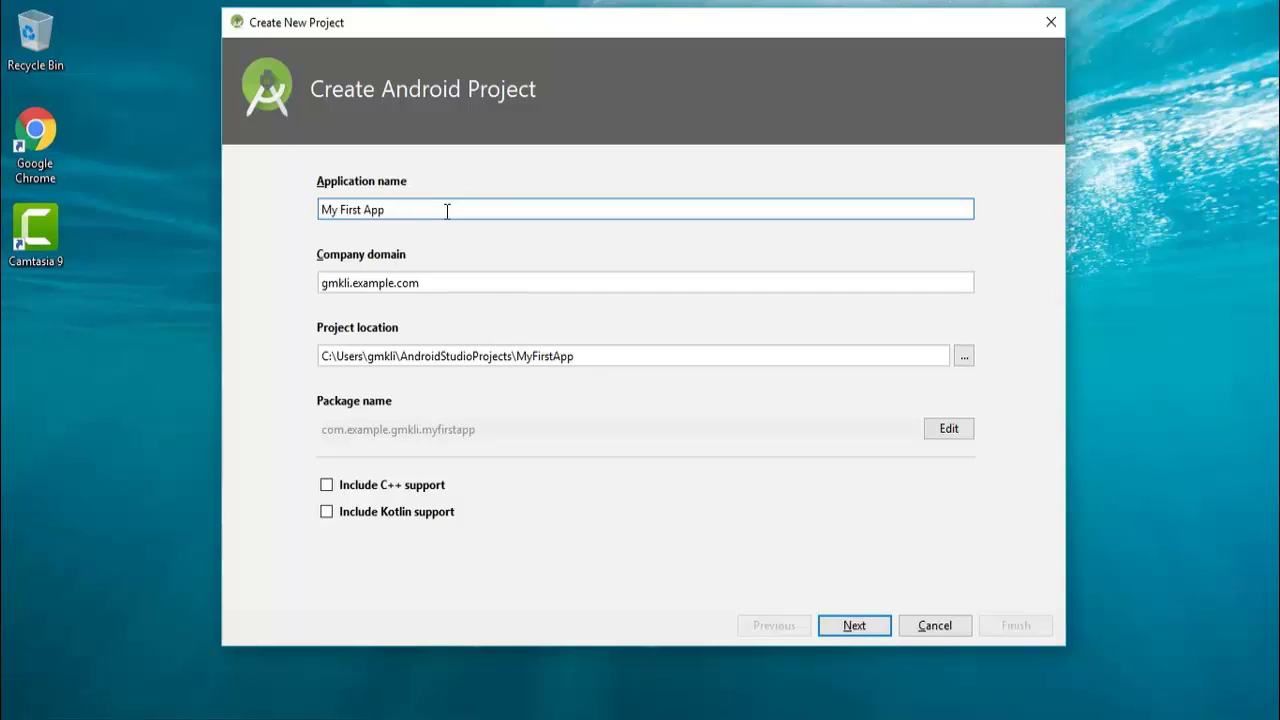
- Set the company domain to myapp.personalsite.com, keep the default project location, and proceed to the target device settings
click(445, 282)
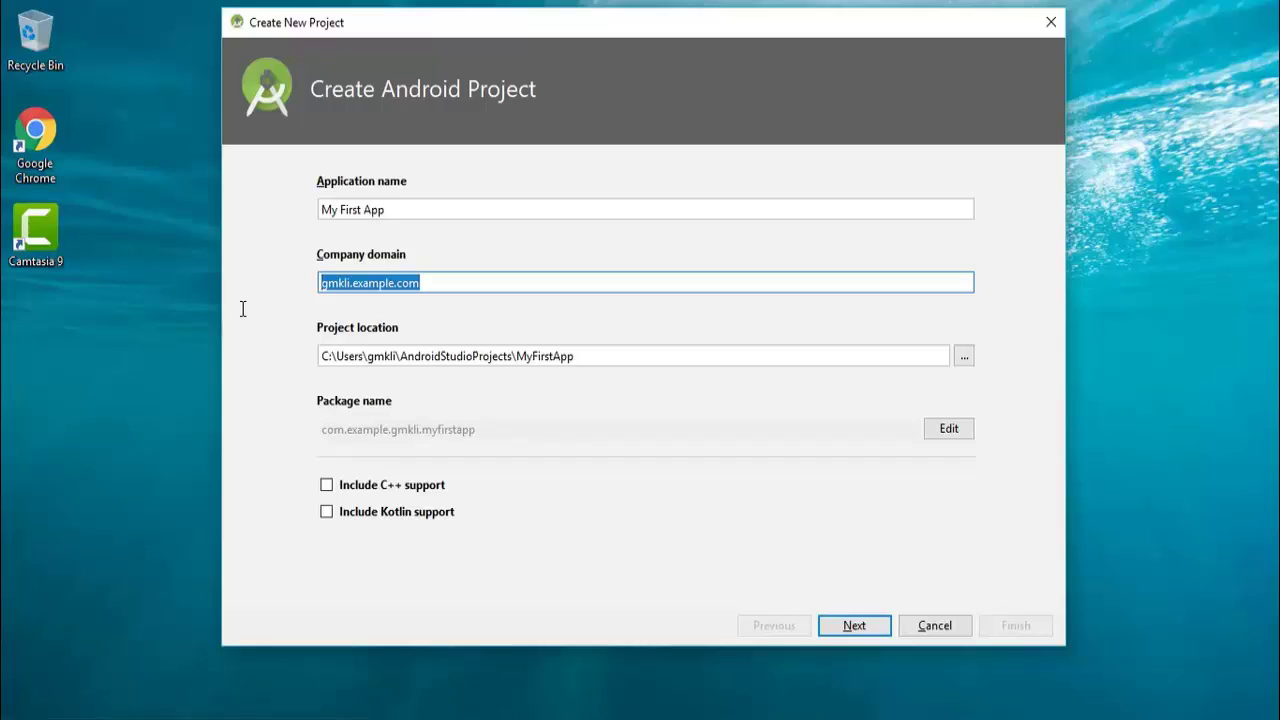
text(my)
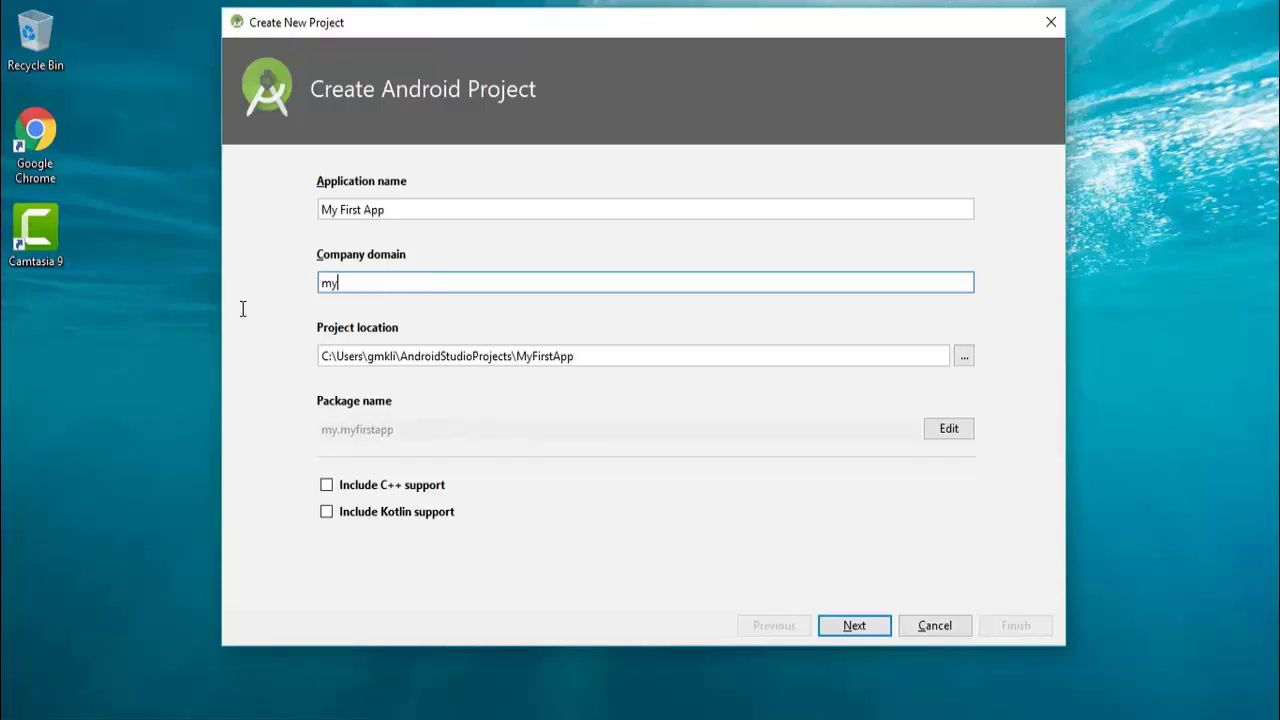
text(app.perso)
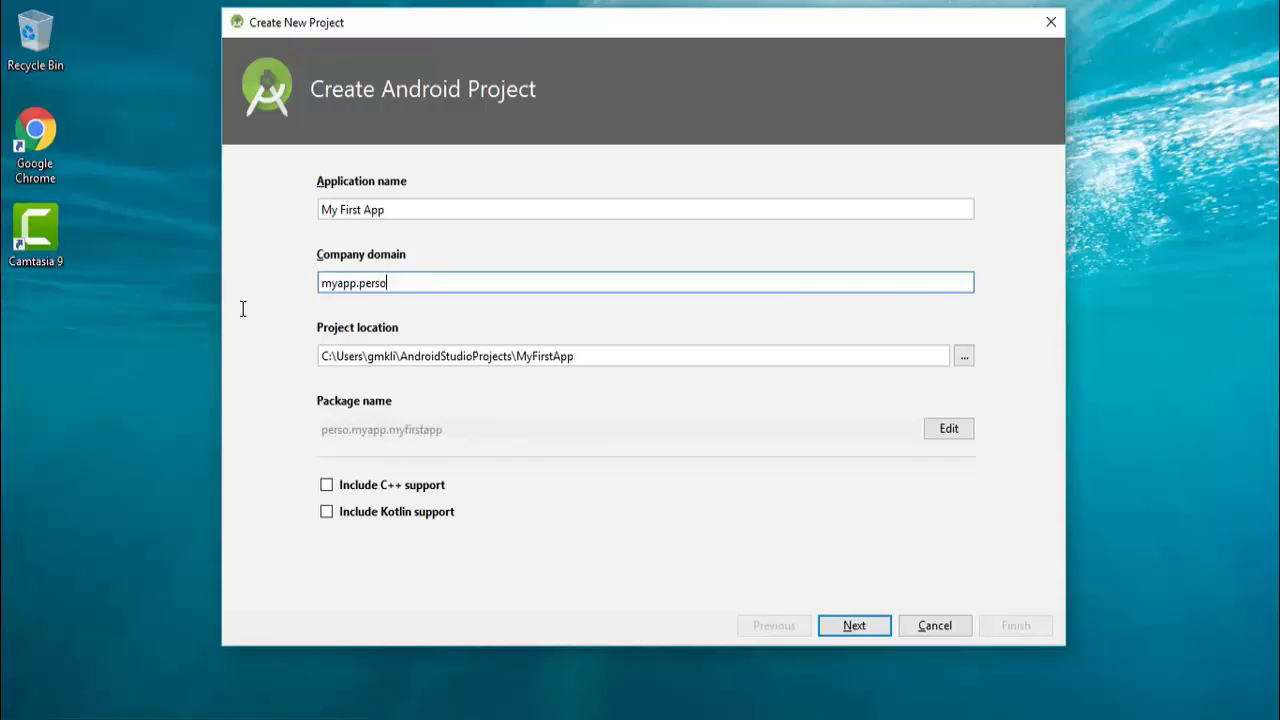
text(nalsite.com)
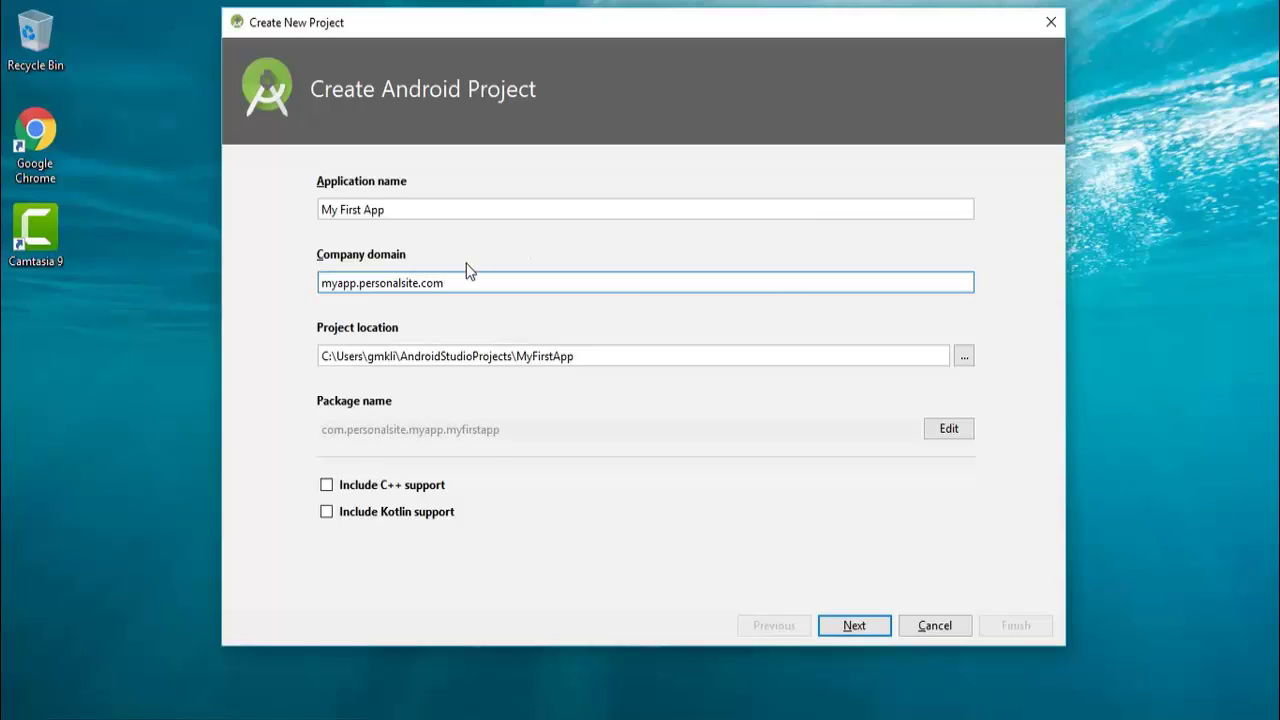
key(ctrl+a)
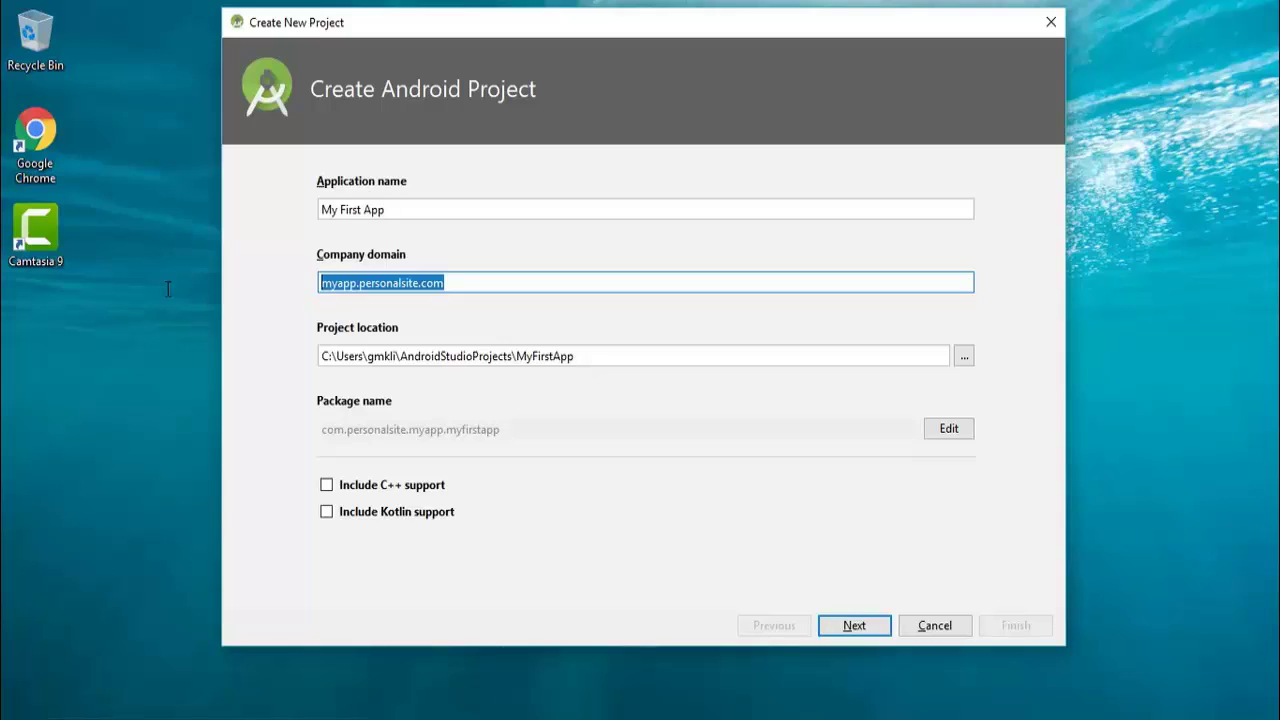
click(622, 353)
drag(622, 352, 296, 345)
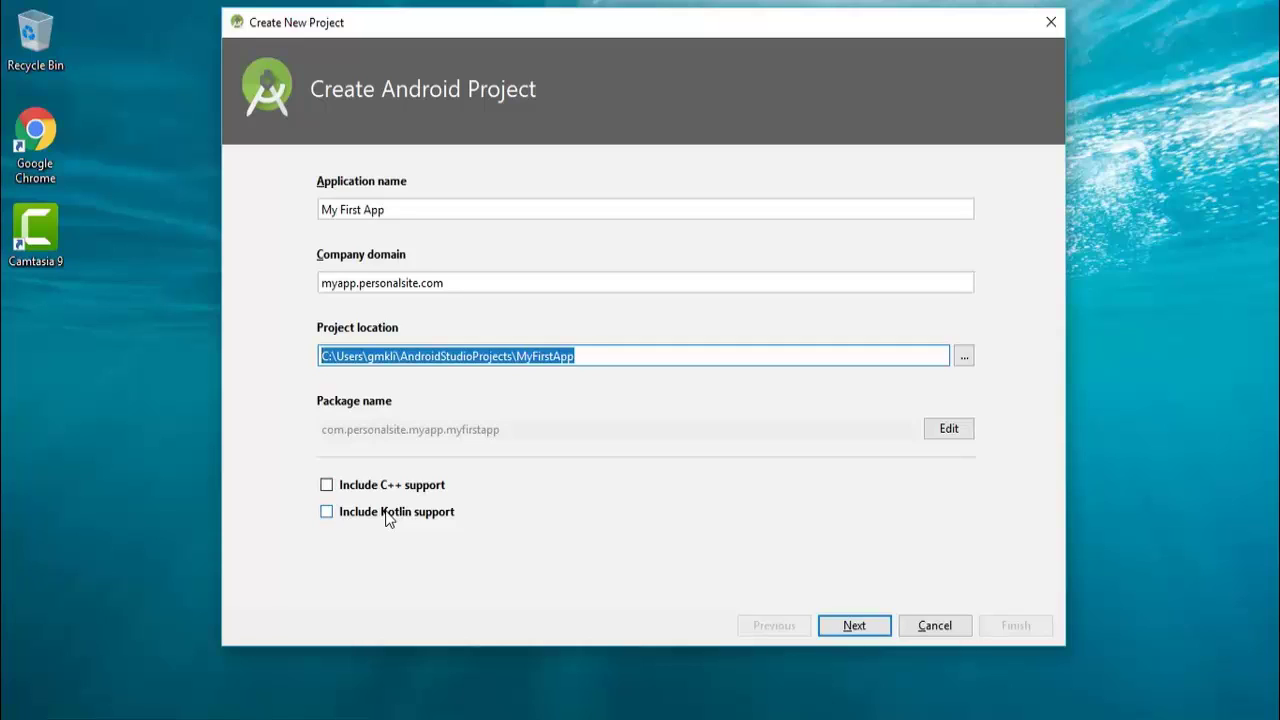
click(833, 632)
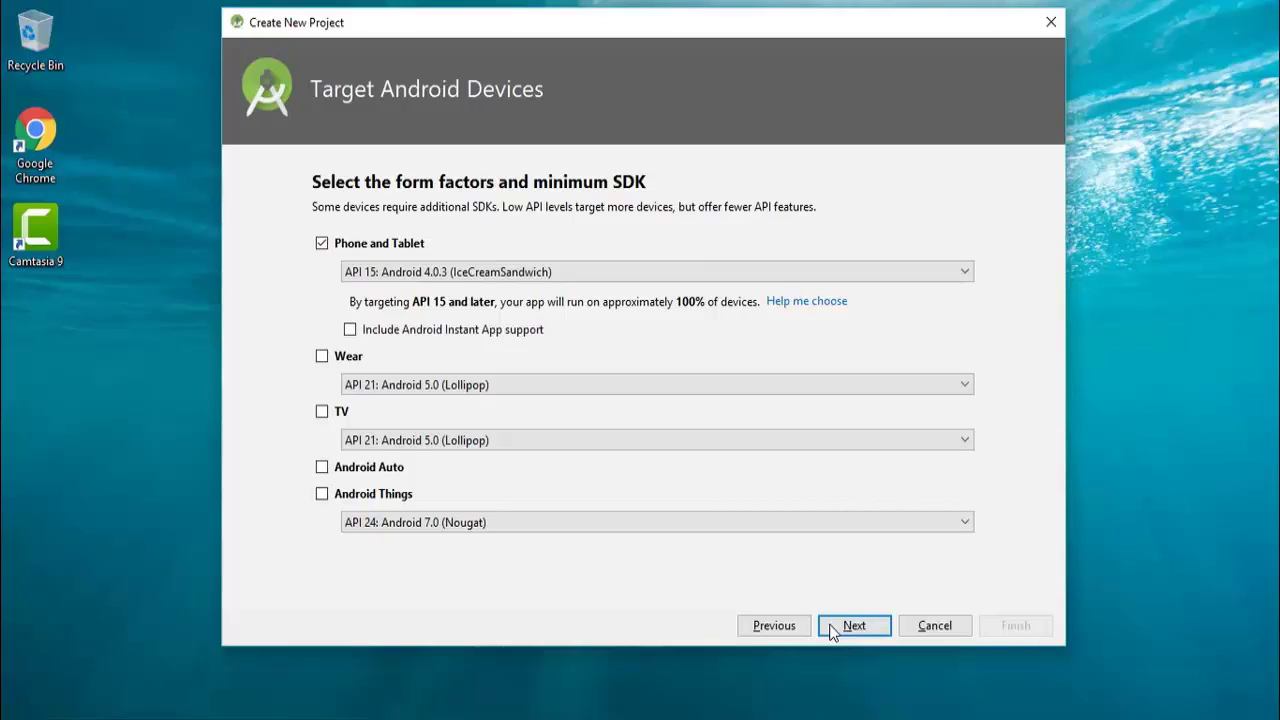
click(323, 414)
click(322, 467)
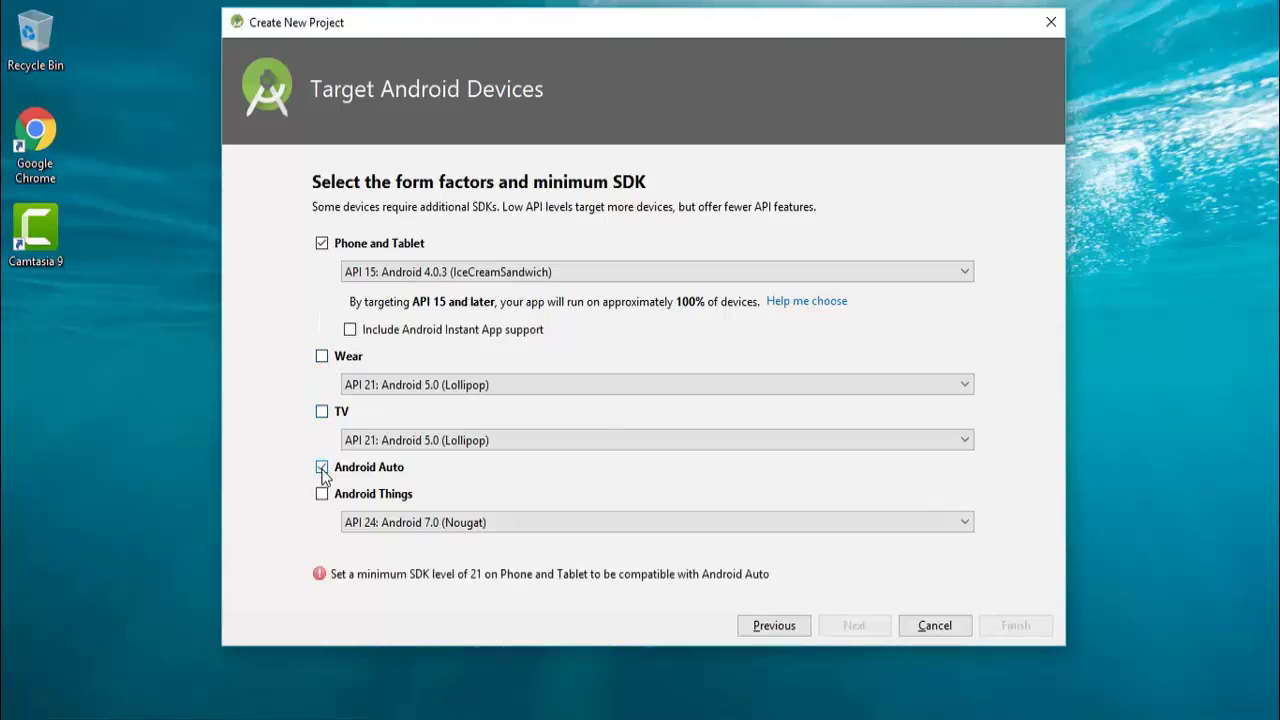
click(322, 467)
click(322, 467)
click(322, 467)
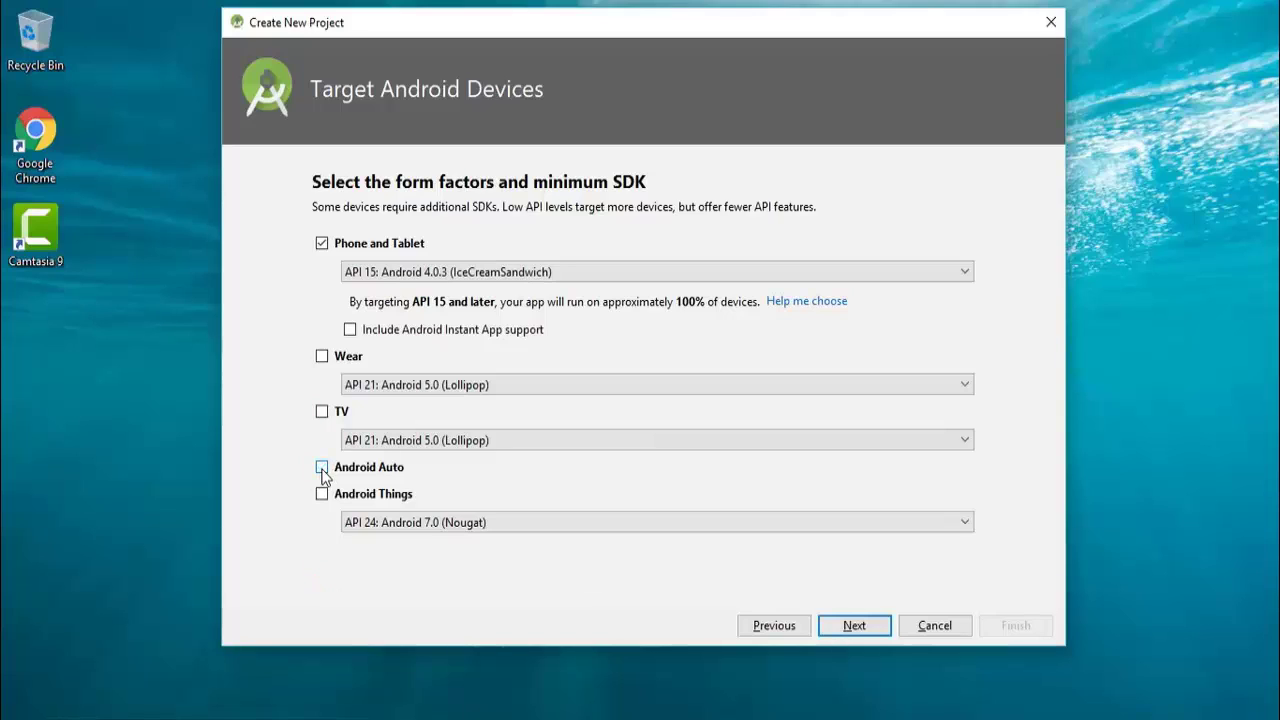
click(322, 495)
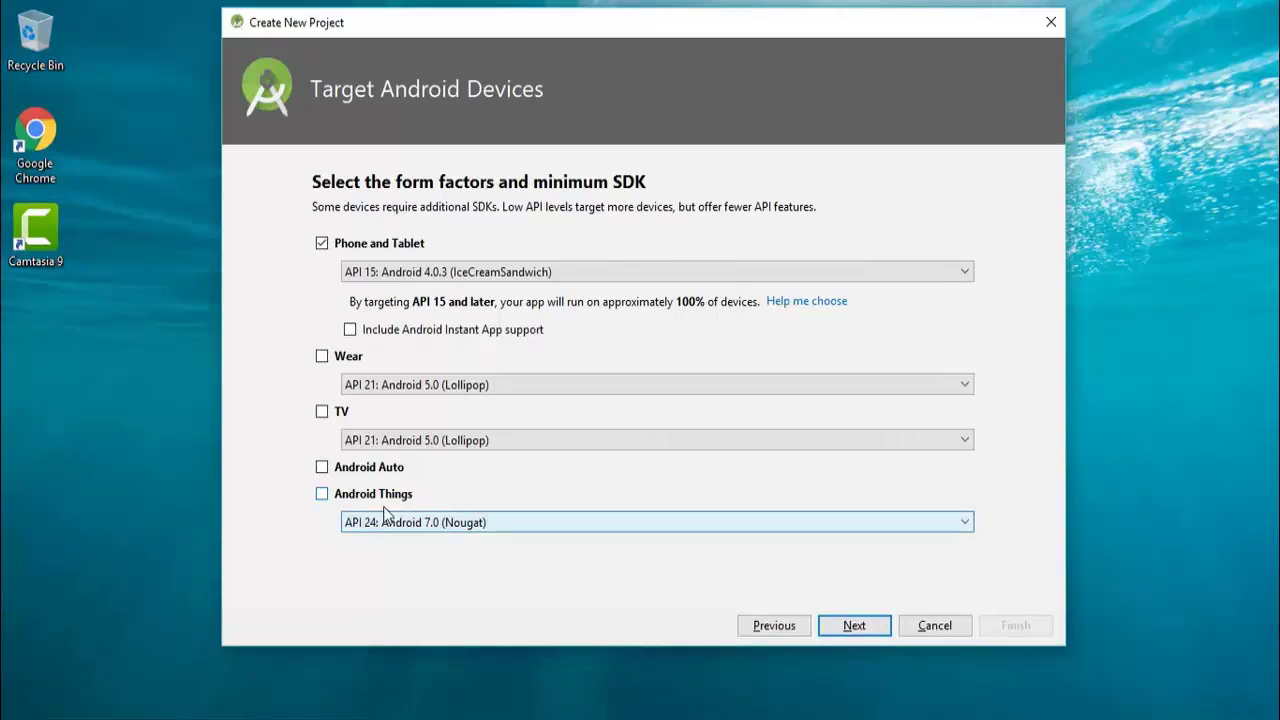
- Try API 21: Android 5.0 (Lollipop) as the minimum SDK for Phone and Tablet
click(400, 272)
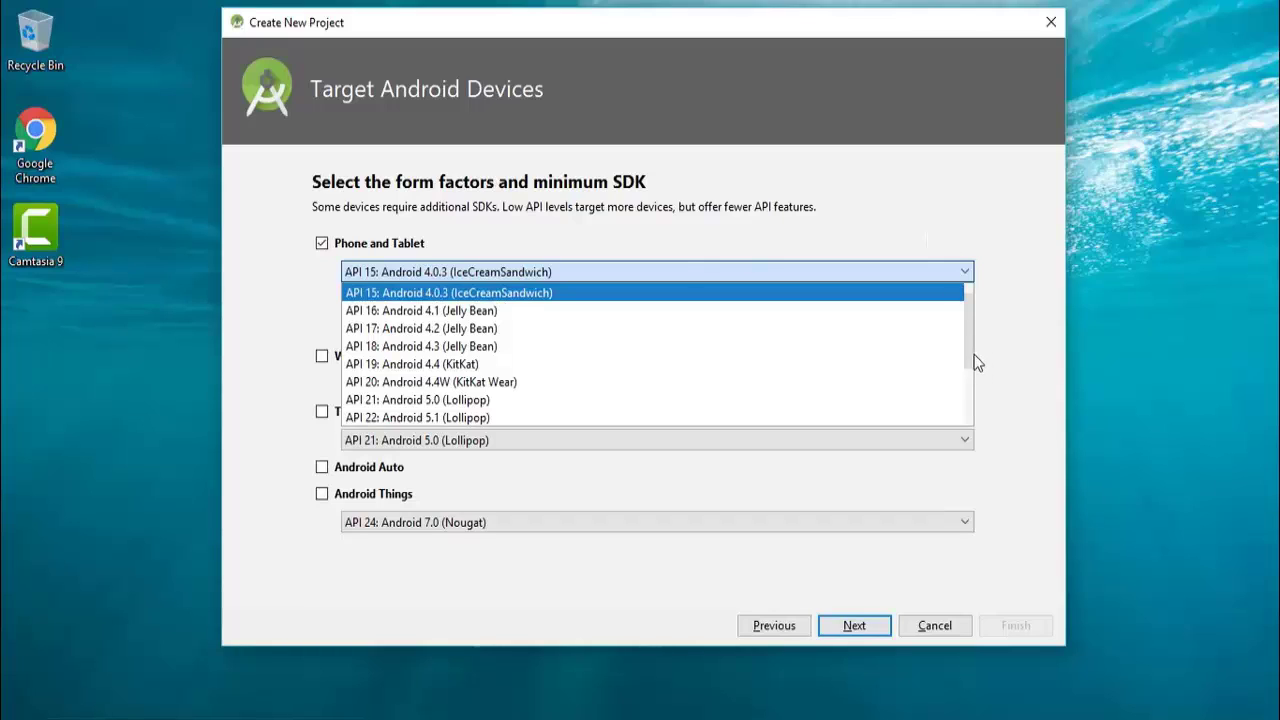
scroll(970, 338, up, 1)
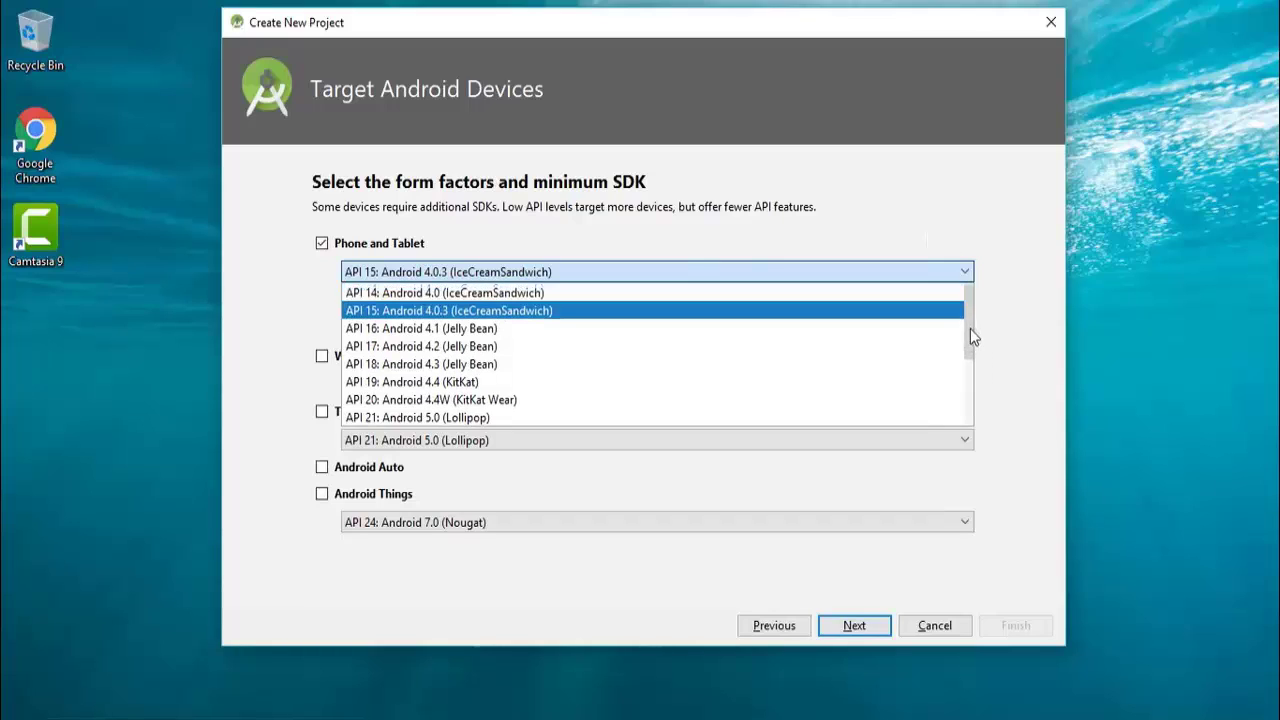
click(462, 308)
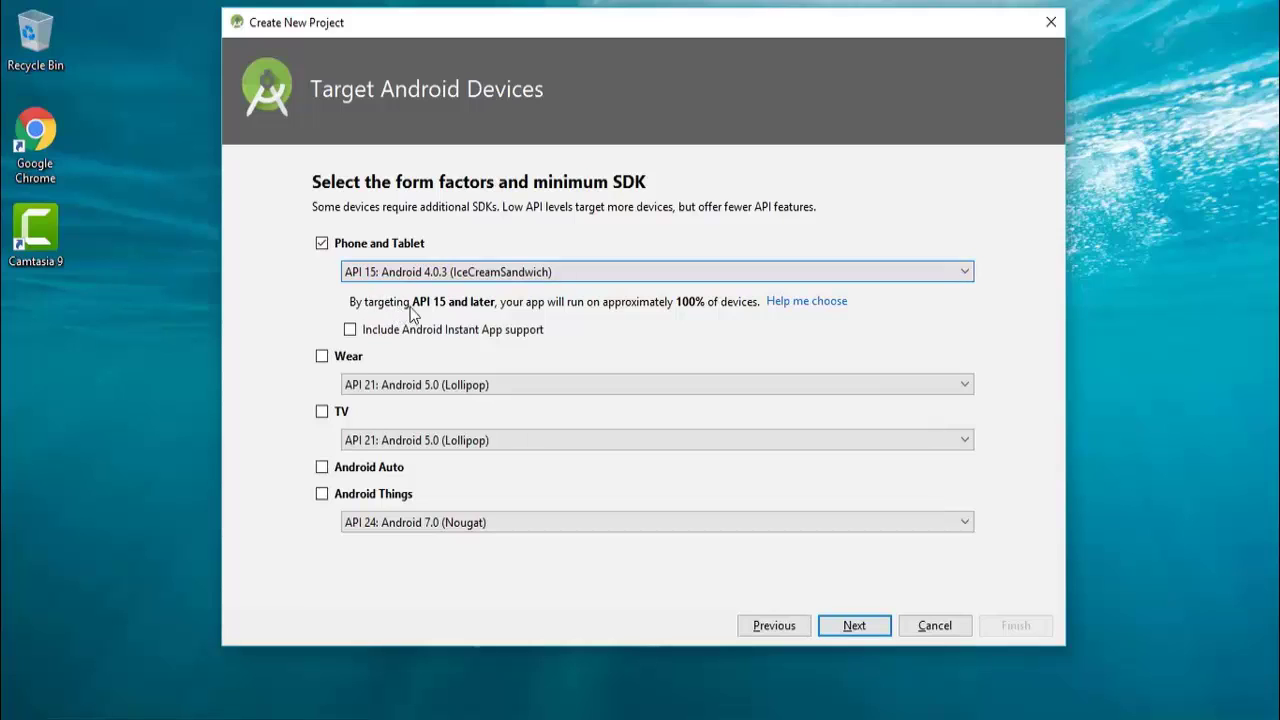
click(800, 276)
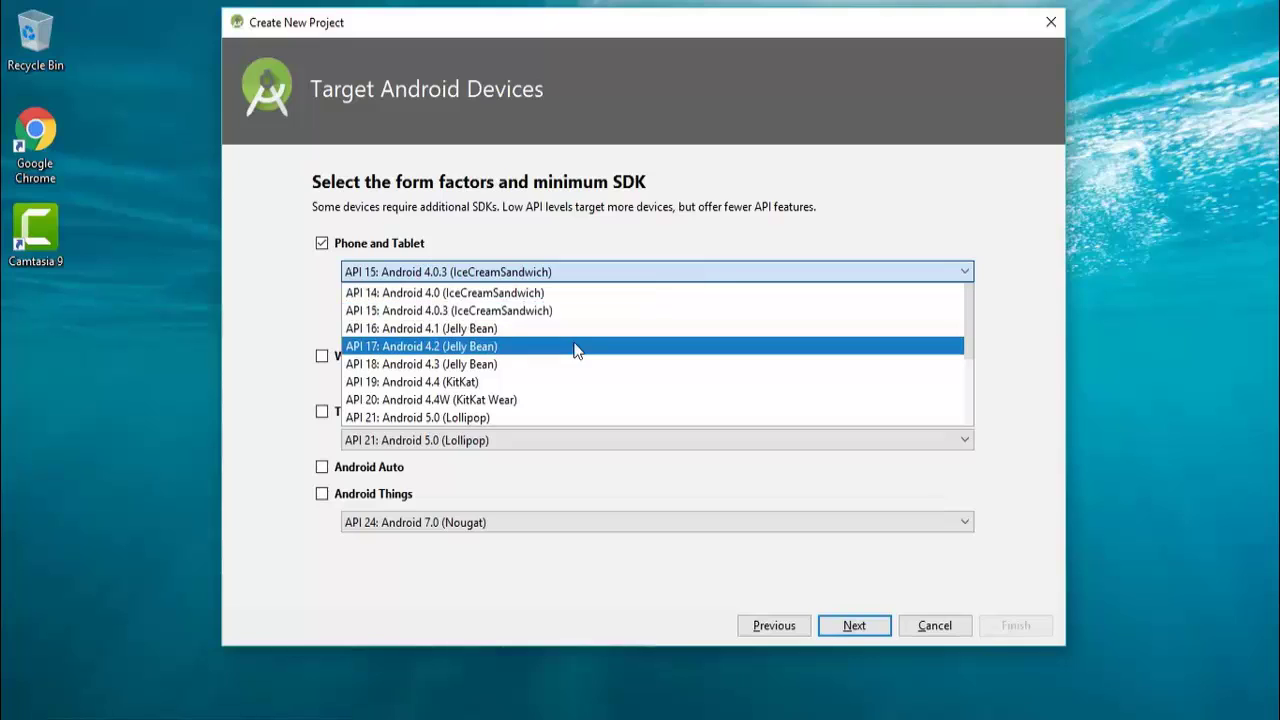
click(466, 418)
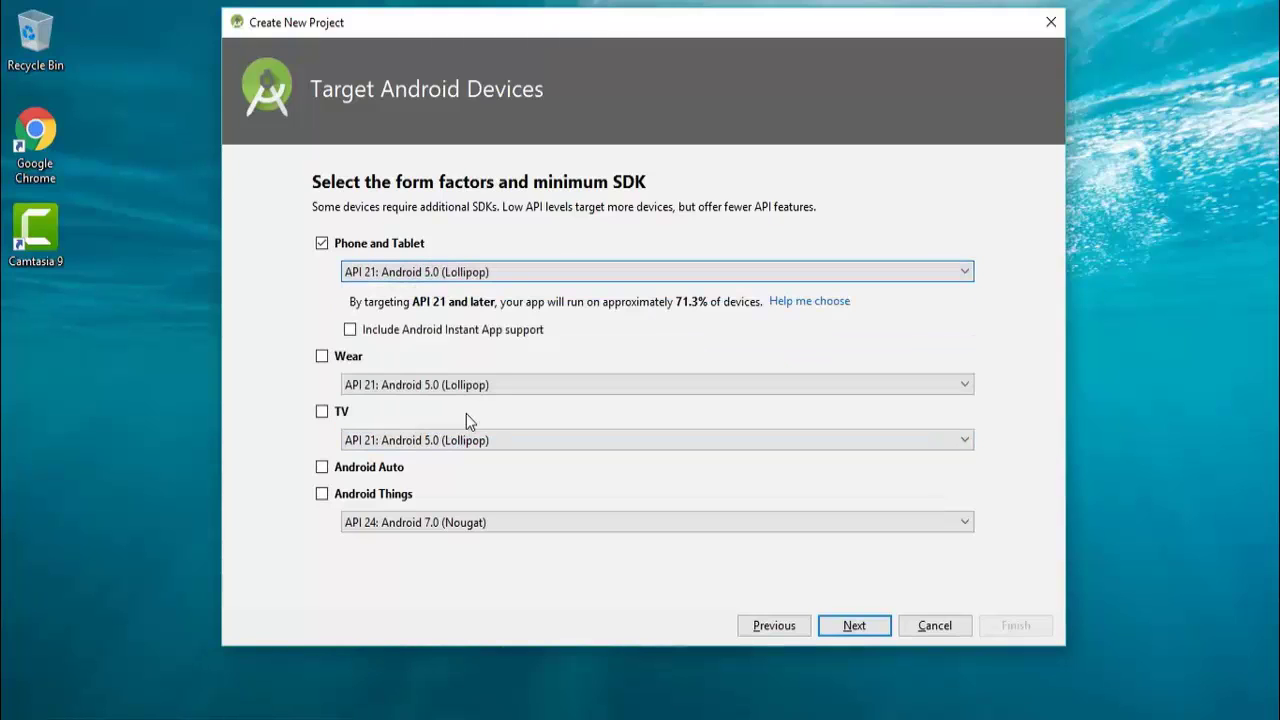
- Set the Phone and Tablet minimum SDK to API 15: Android 4.0.3 (IceCreamSandwich) and proceed to the activity selection
click(677, 272)
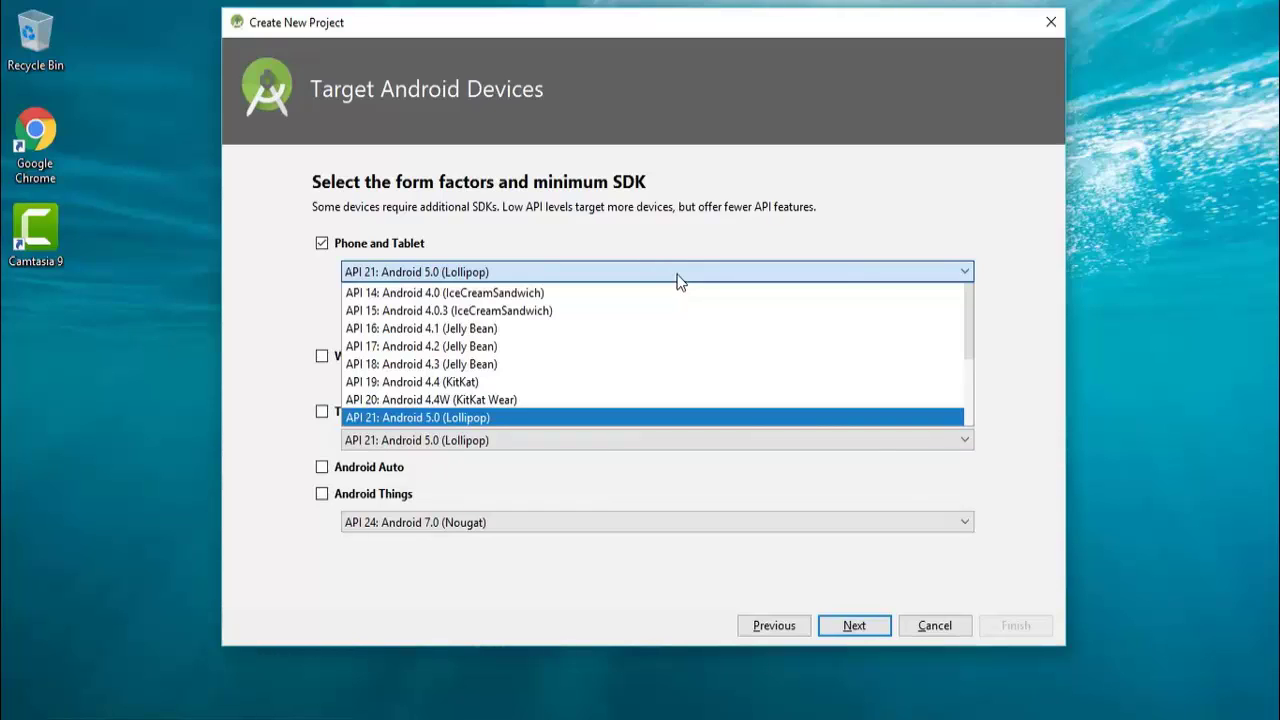
click(446, 311)
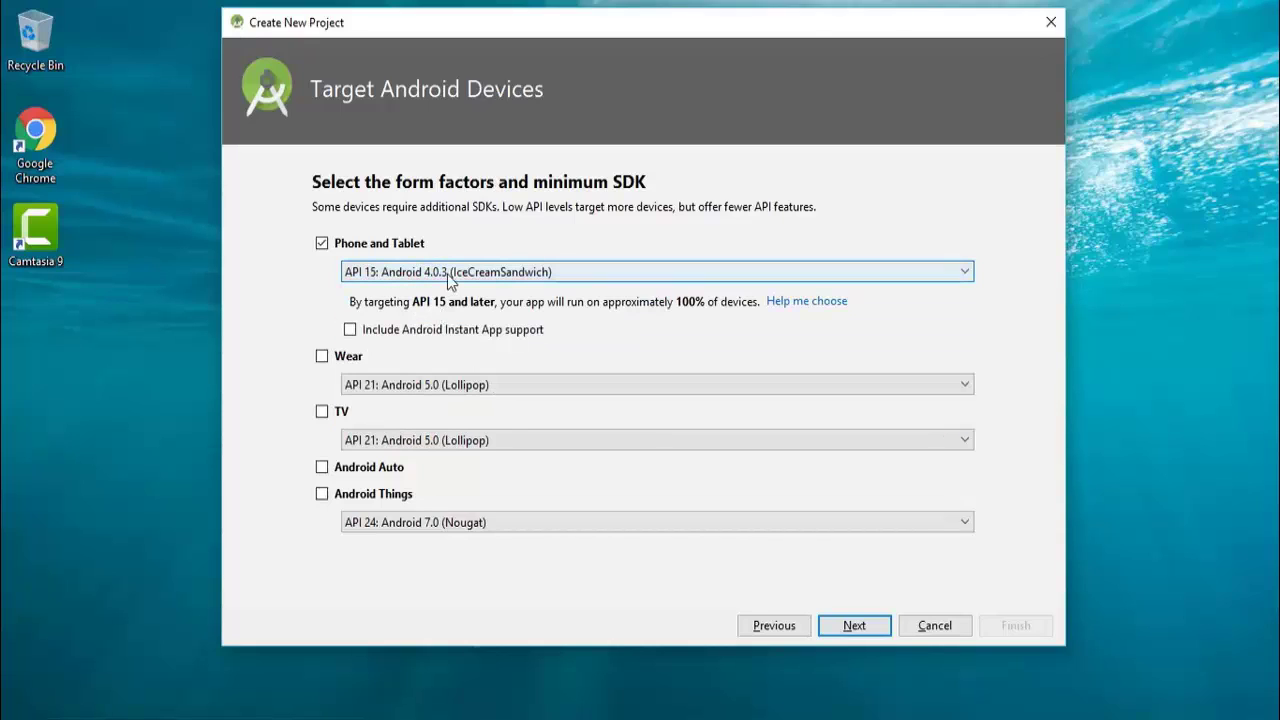
click(870, 625)
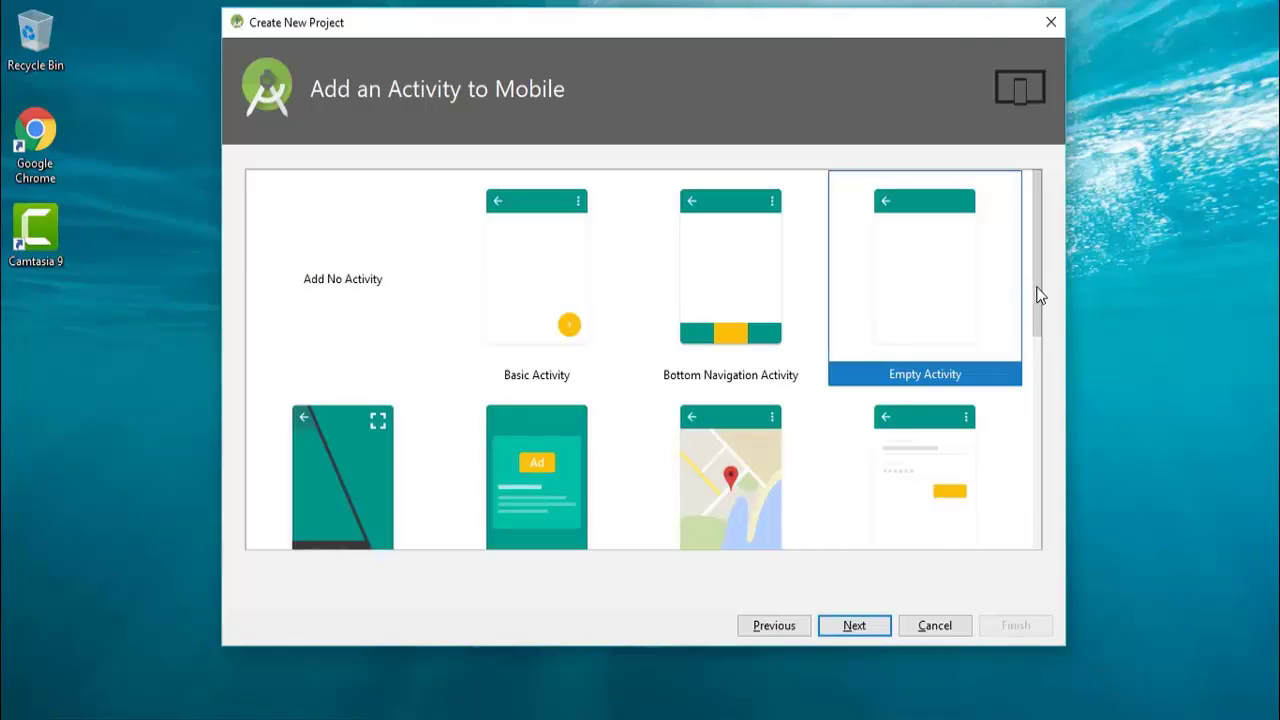
- Examine the available mobile activity templates, including the Basic, Fullscreen, Google Maps and Login activities
drag(1036, 295, 1038, 314)
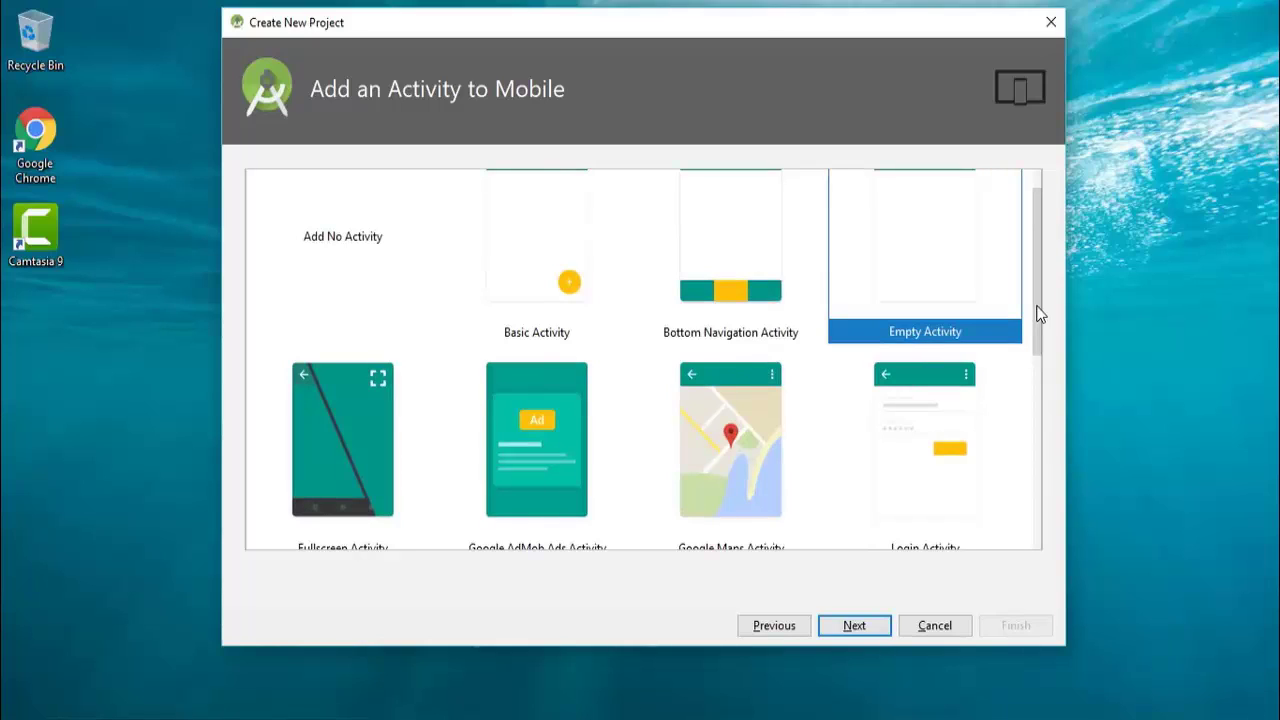
drag(1040, 314, 1040, 258)
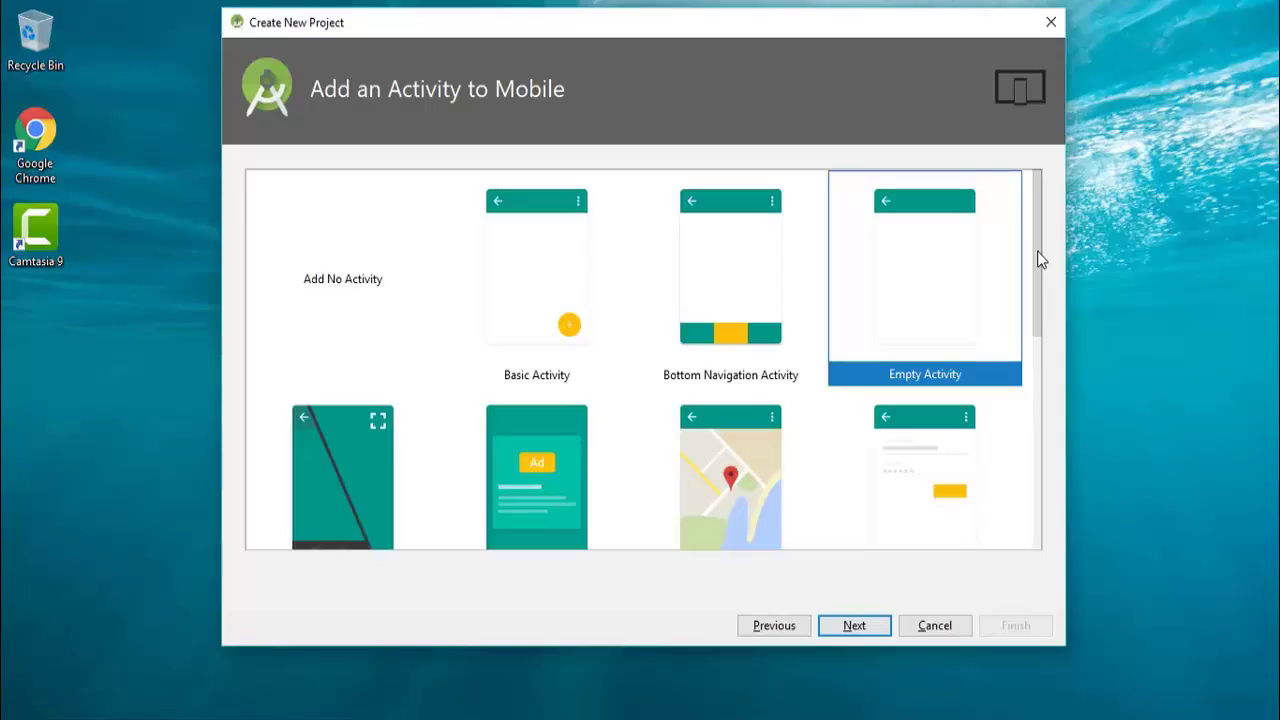
click(547, 326)
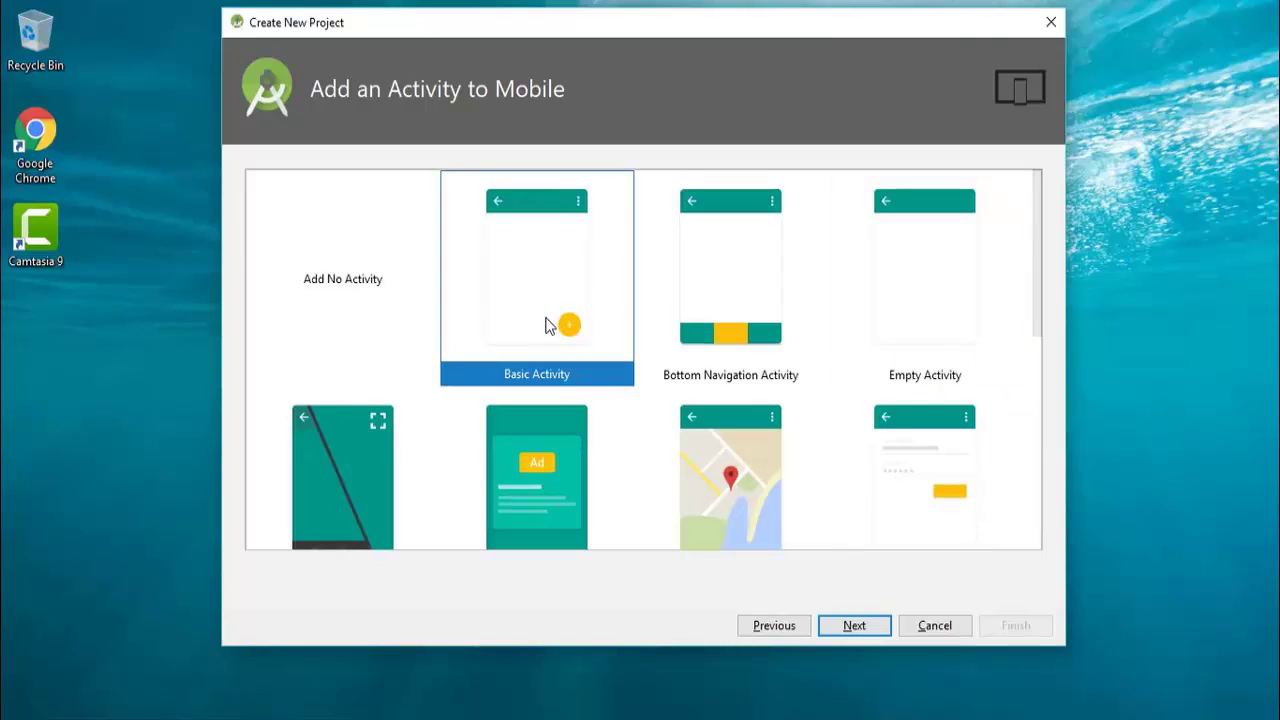
click(728, 360)
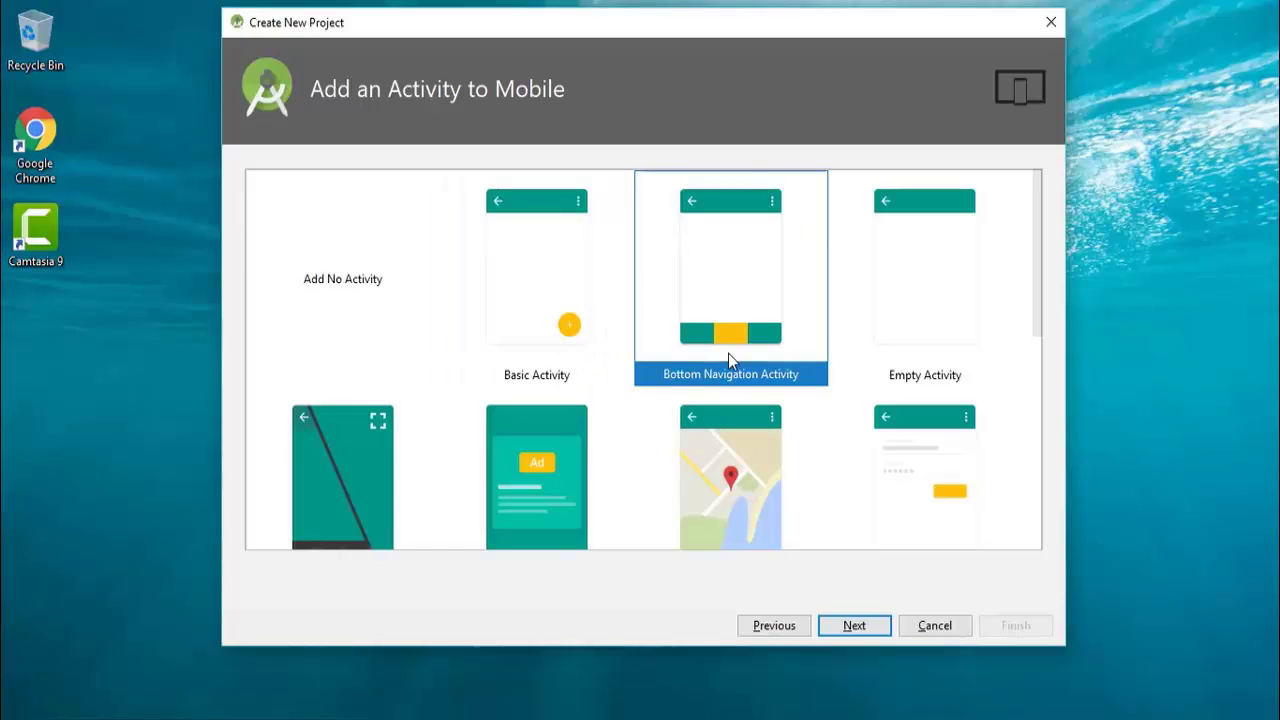
click(926, 368)
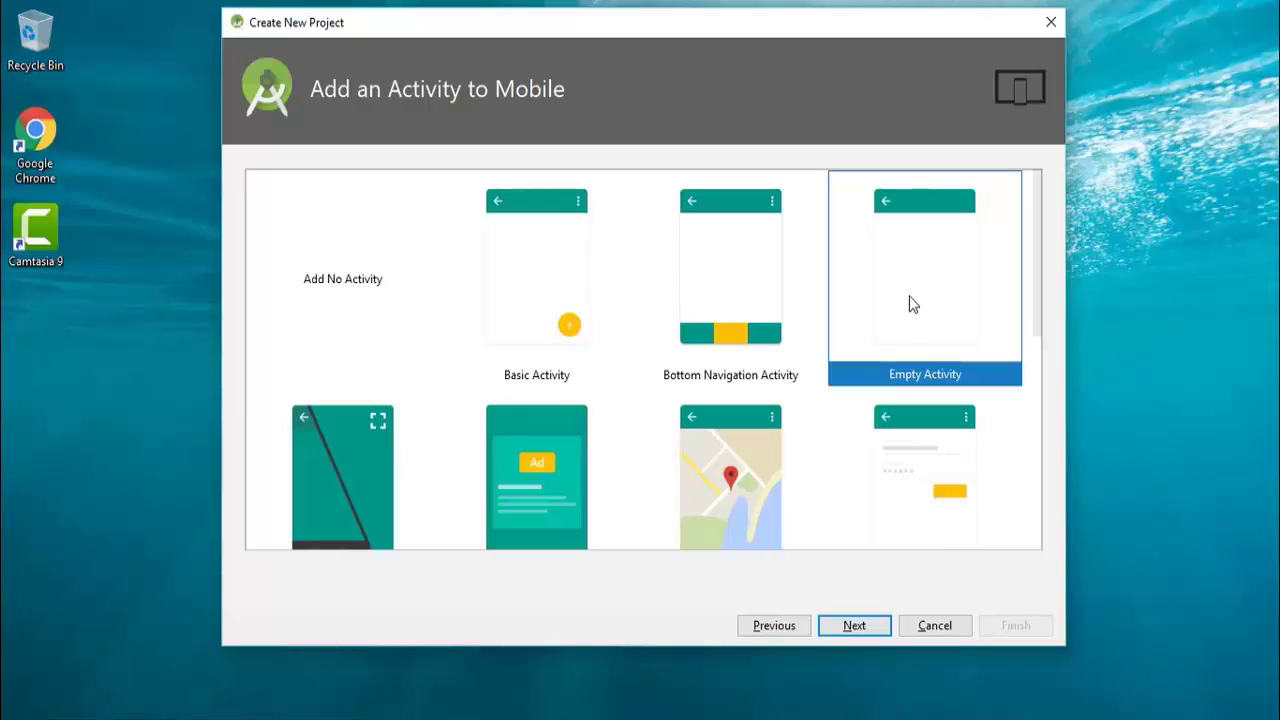
scroll(366, 394, down, 2)
click(360, 372)
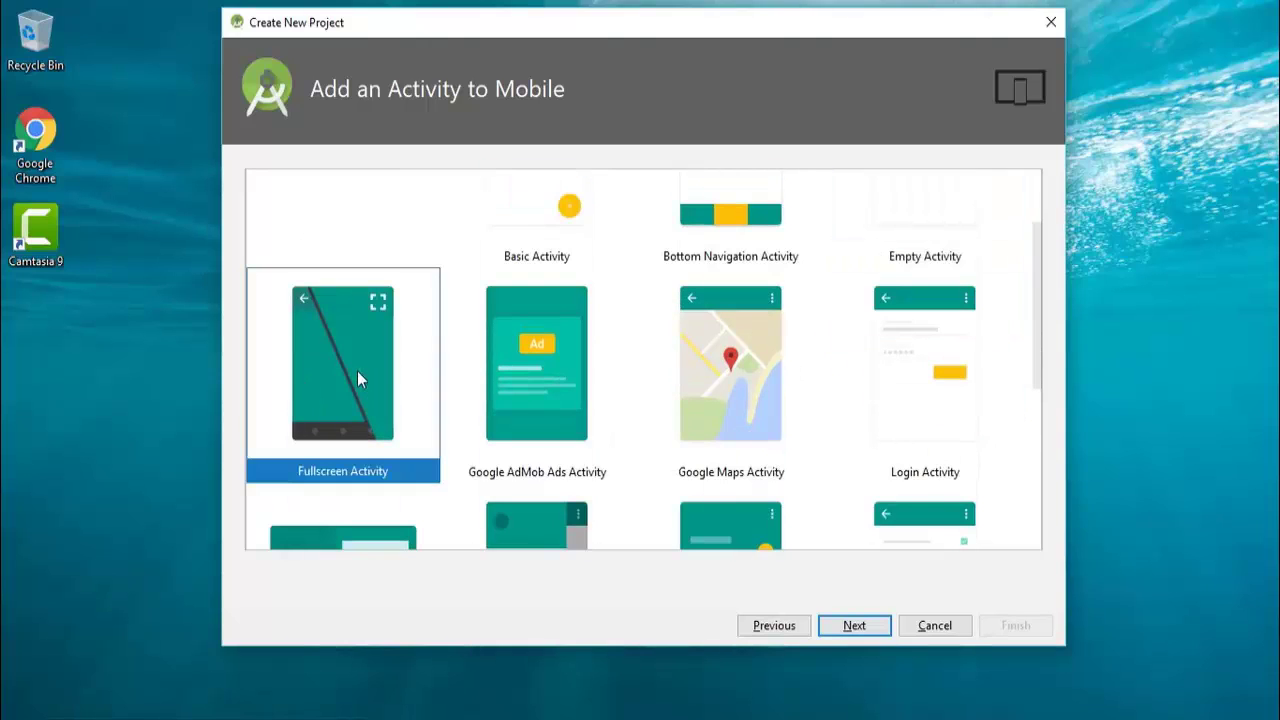
click(535, 400)
click(766, 388)
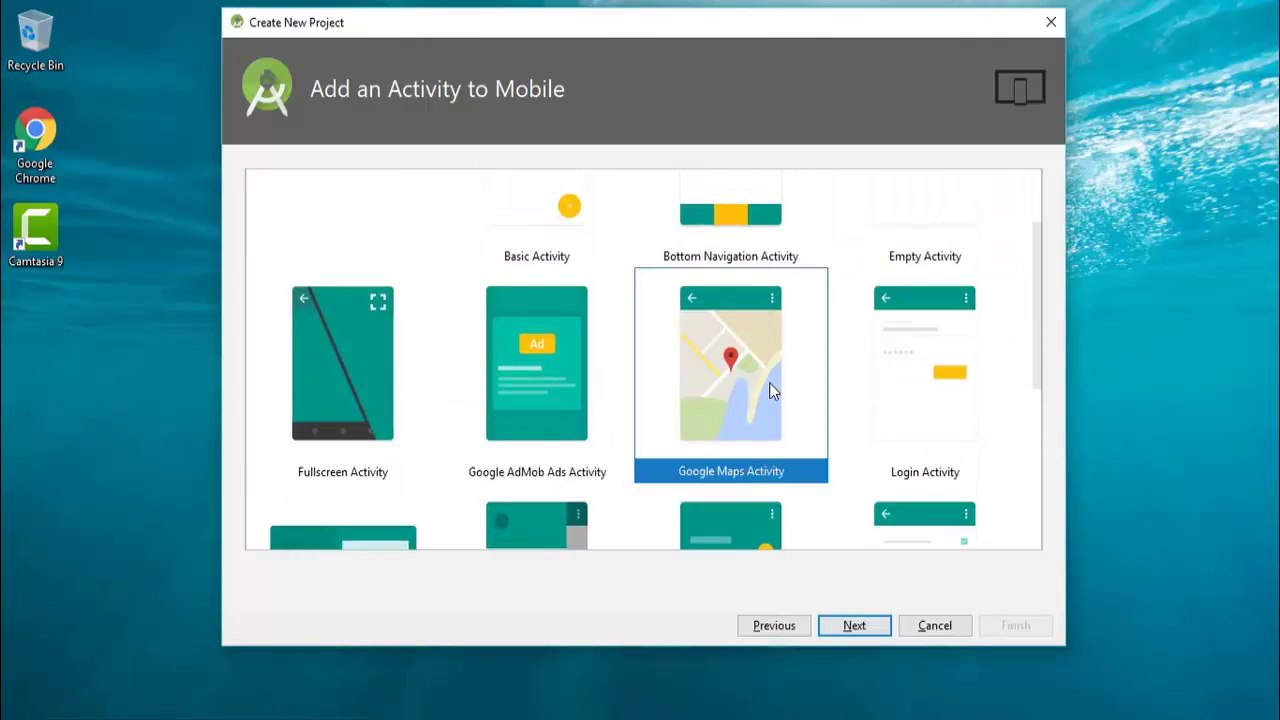
scroll(816, 364, down, 3)
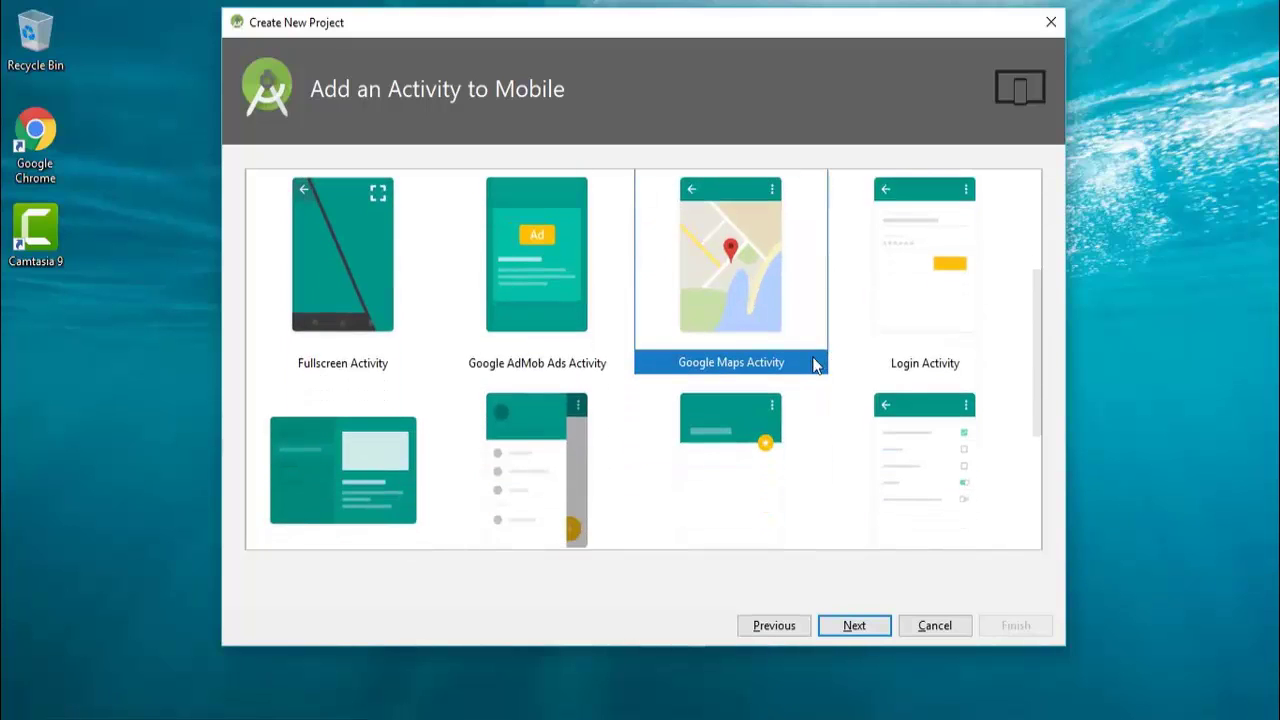
click(931, 246)
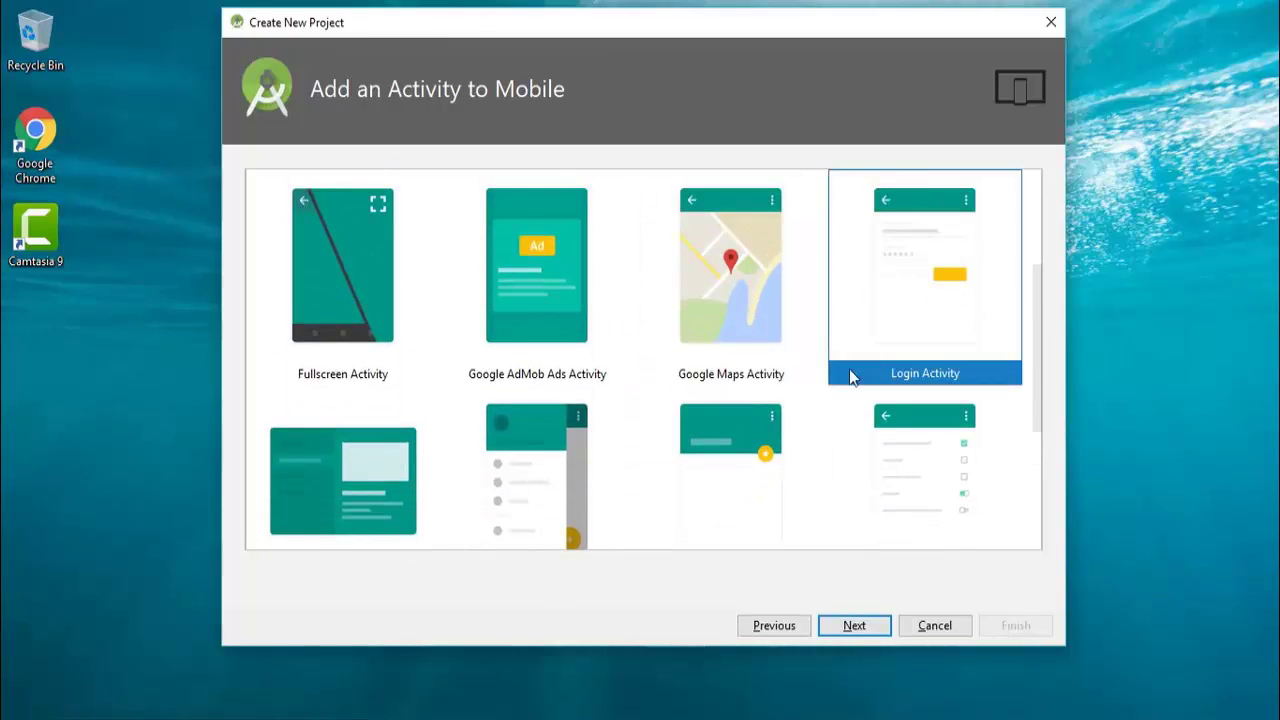
scroll(849, 371, down, 1)
scroll(849, 370, down, 1)
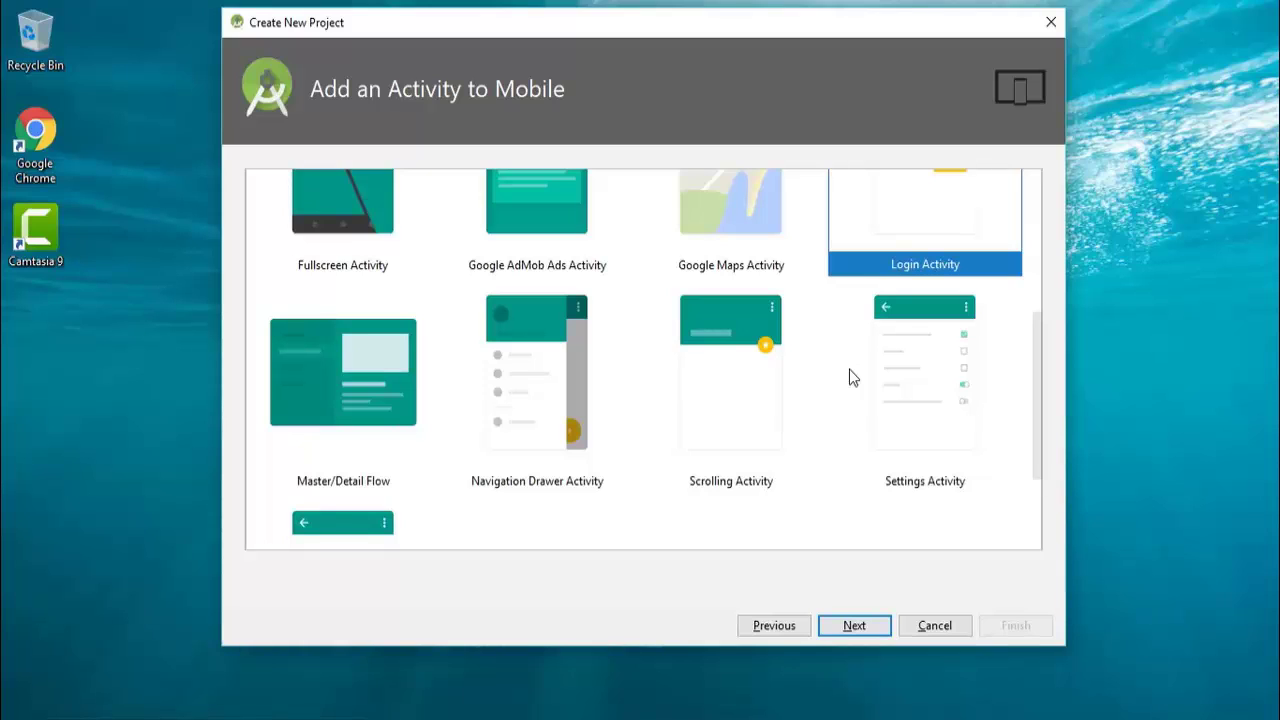
scroll(662, 461, down, 3)
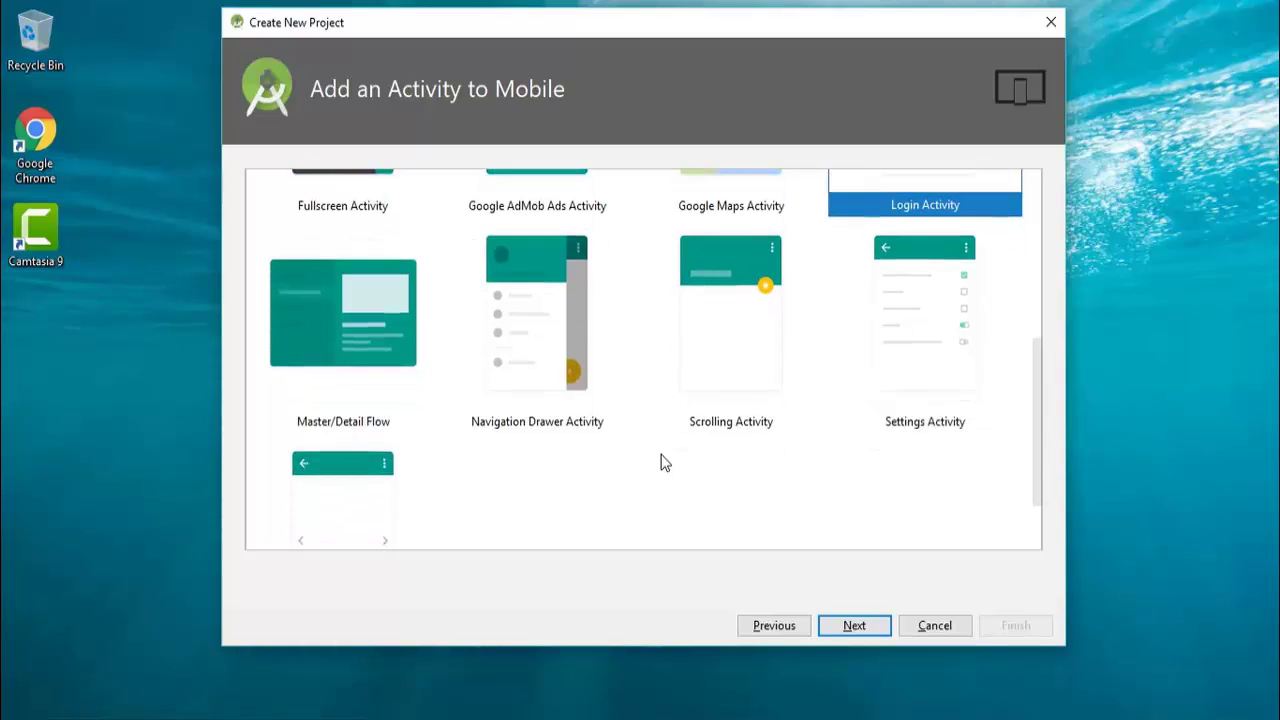
scroll(662, 461, up, 9)
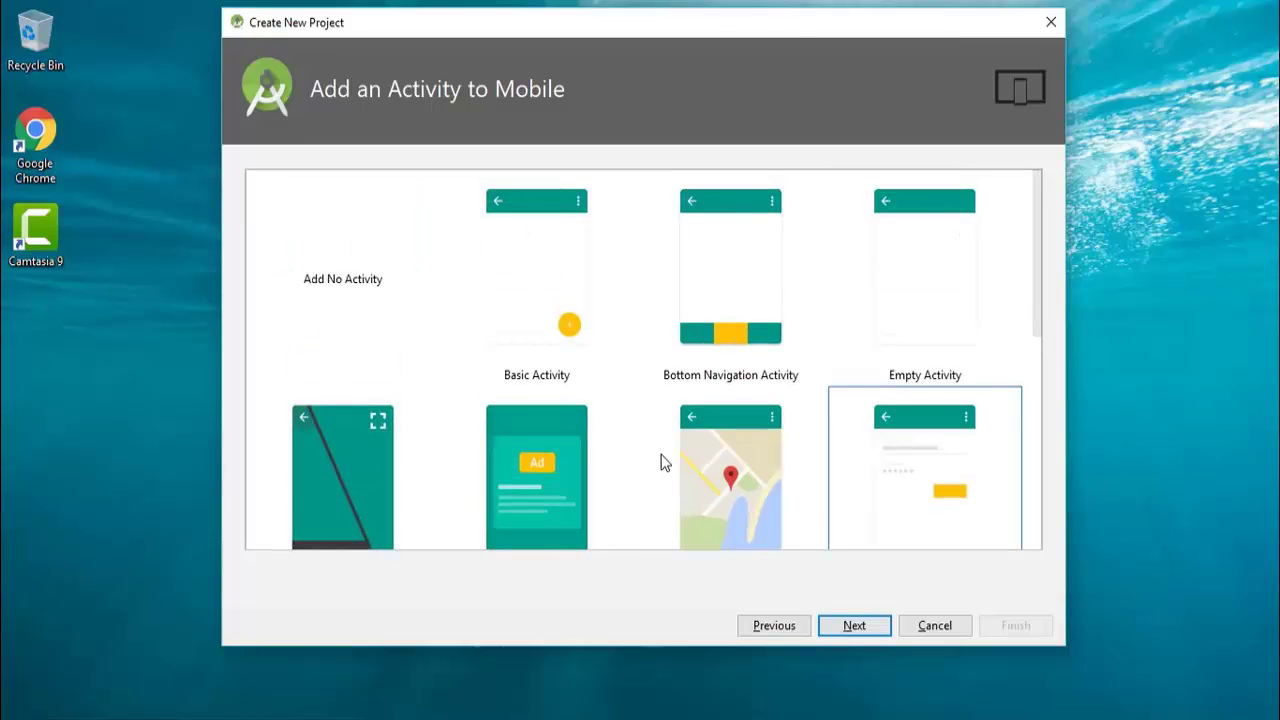
- Choose the Bottom Navigation Activity template for the project and proceed to its configuration
click(754, 257)
click(545, 248)
click(731, 260)
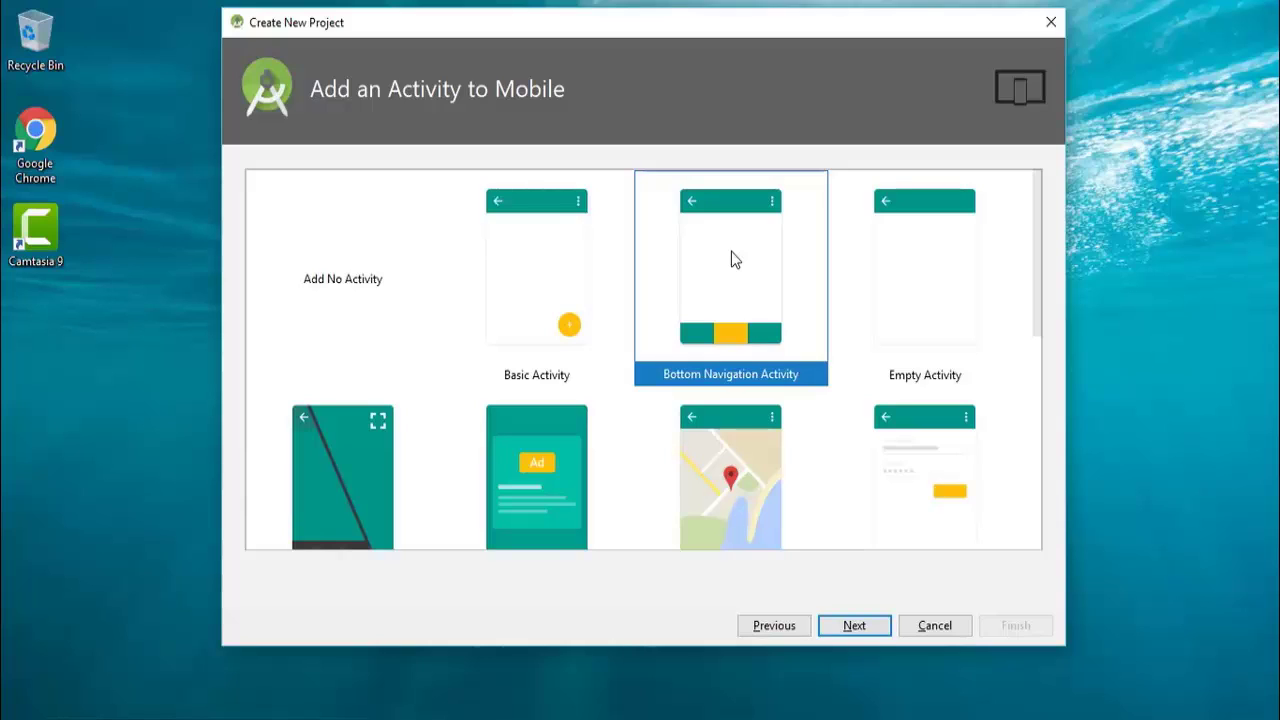
click(851, 628)
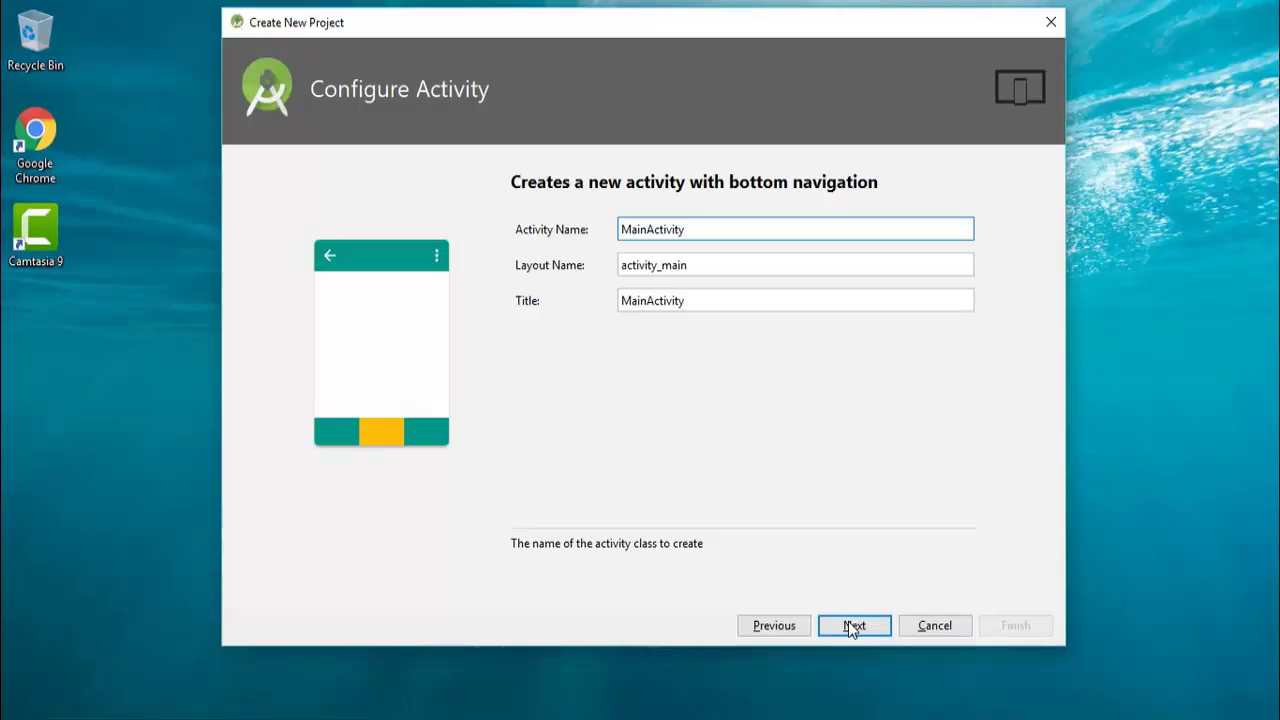
- Keep MainActivity as the activity name and title with activity_main as the layout name, and proceed to the component installation
click(694, 268)
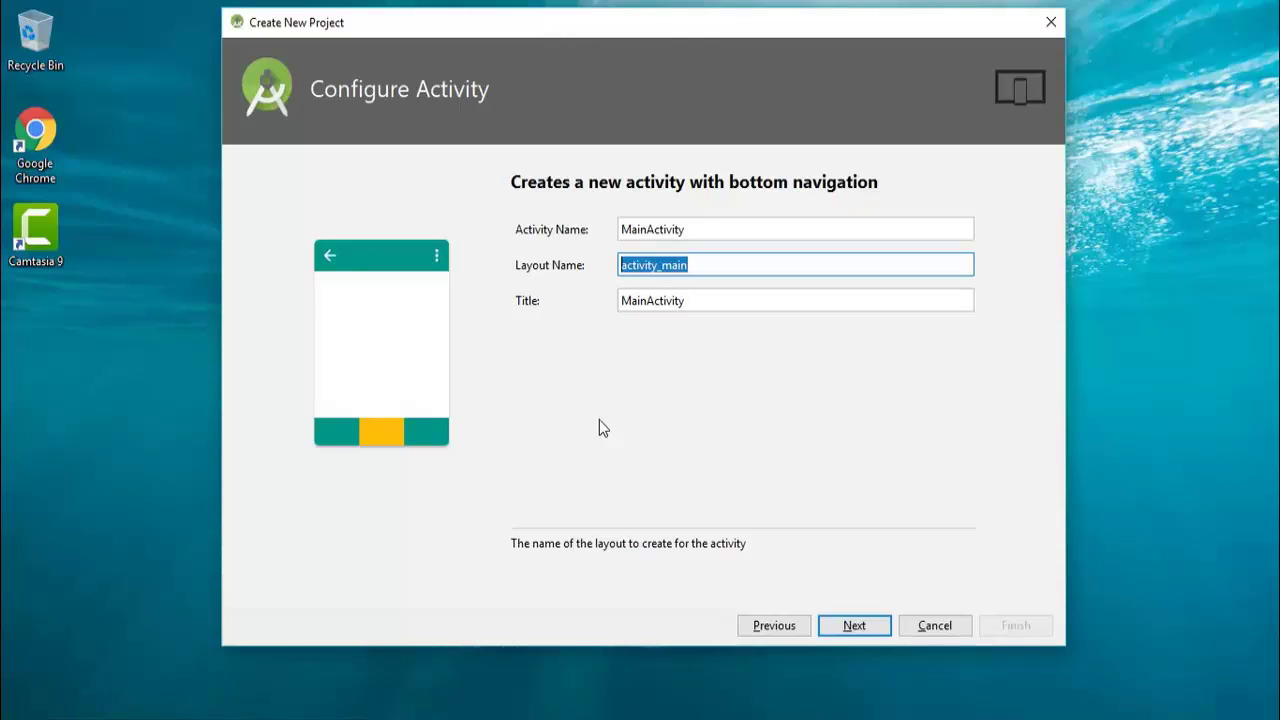
click(706, 303)
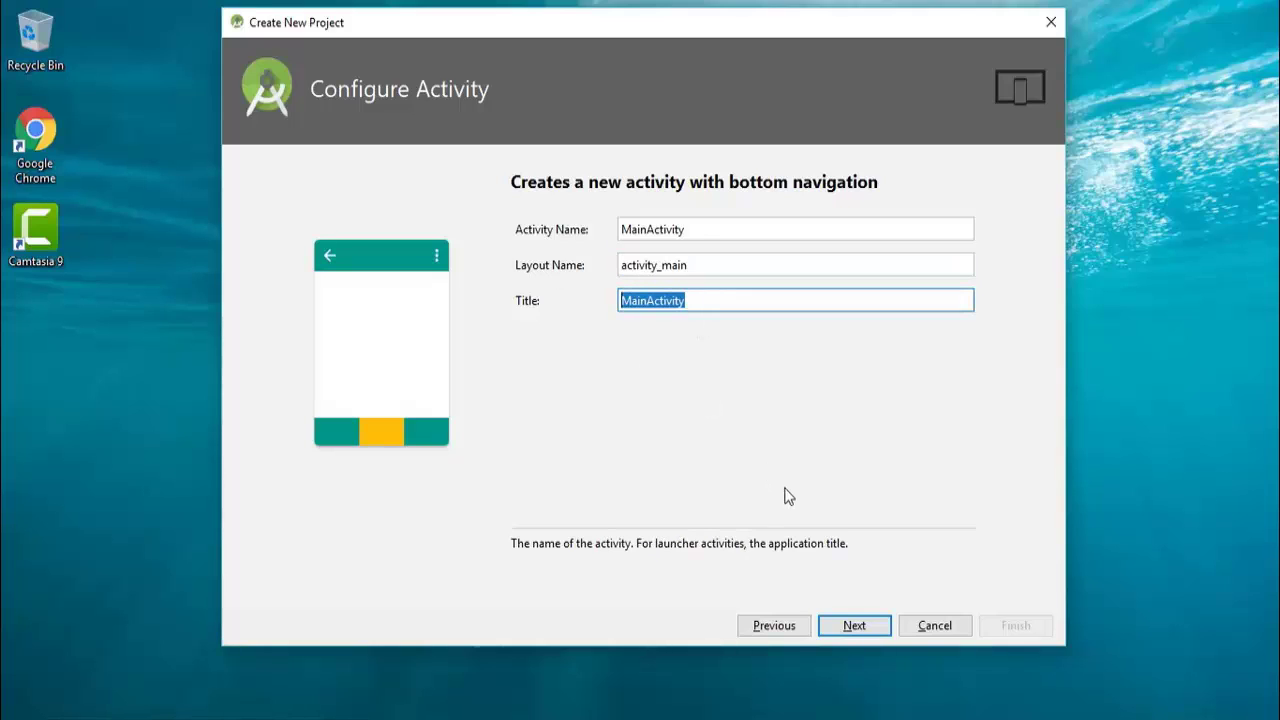
click(848, 624)
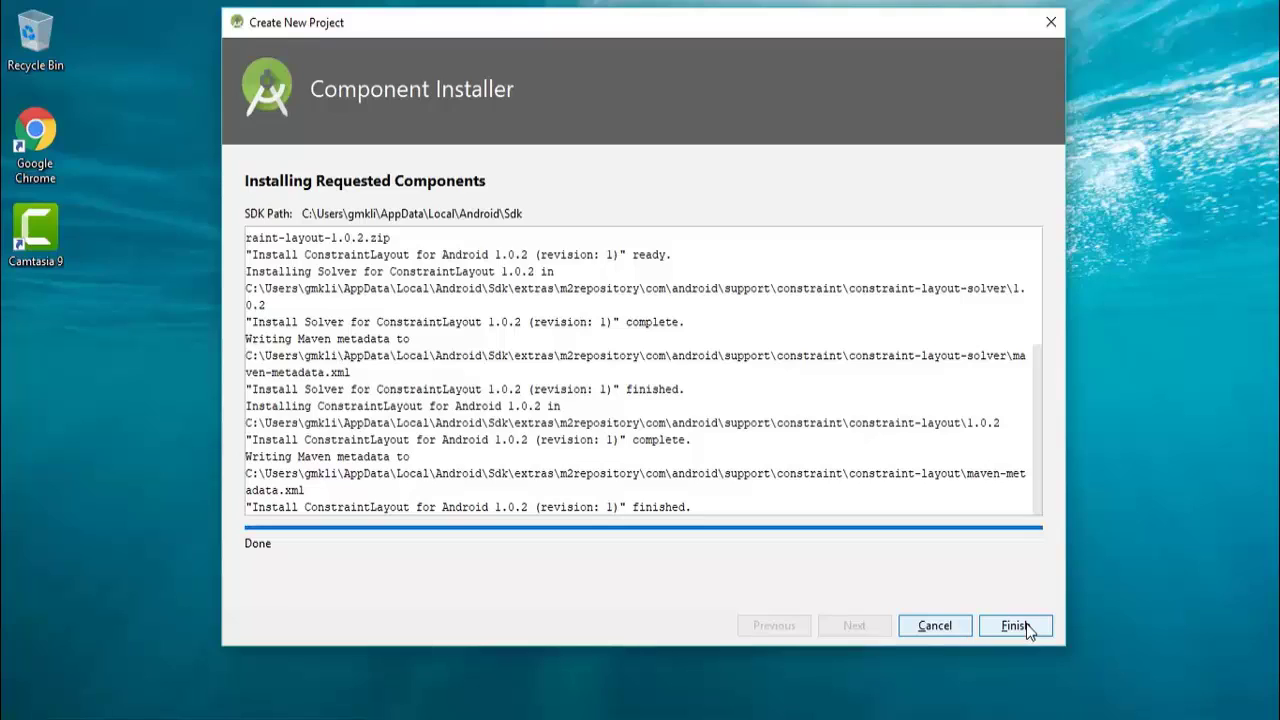
- Finish the component installer to generate the project and bring its window into focus
drag(694, 512, 428, 492)
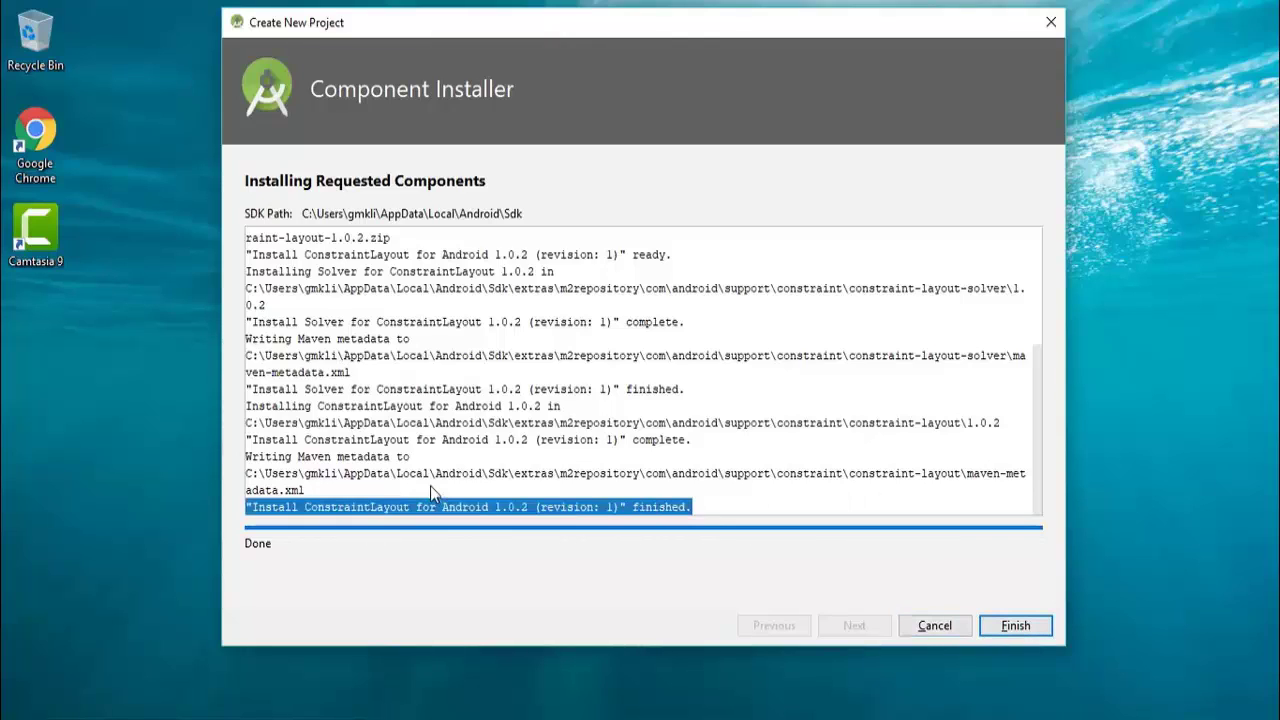
click(1030, 626)
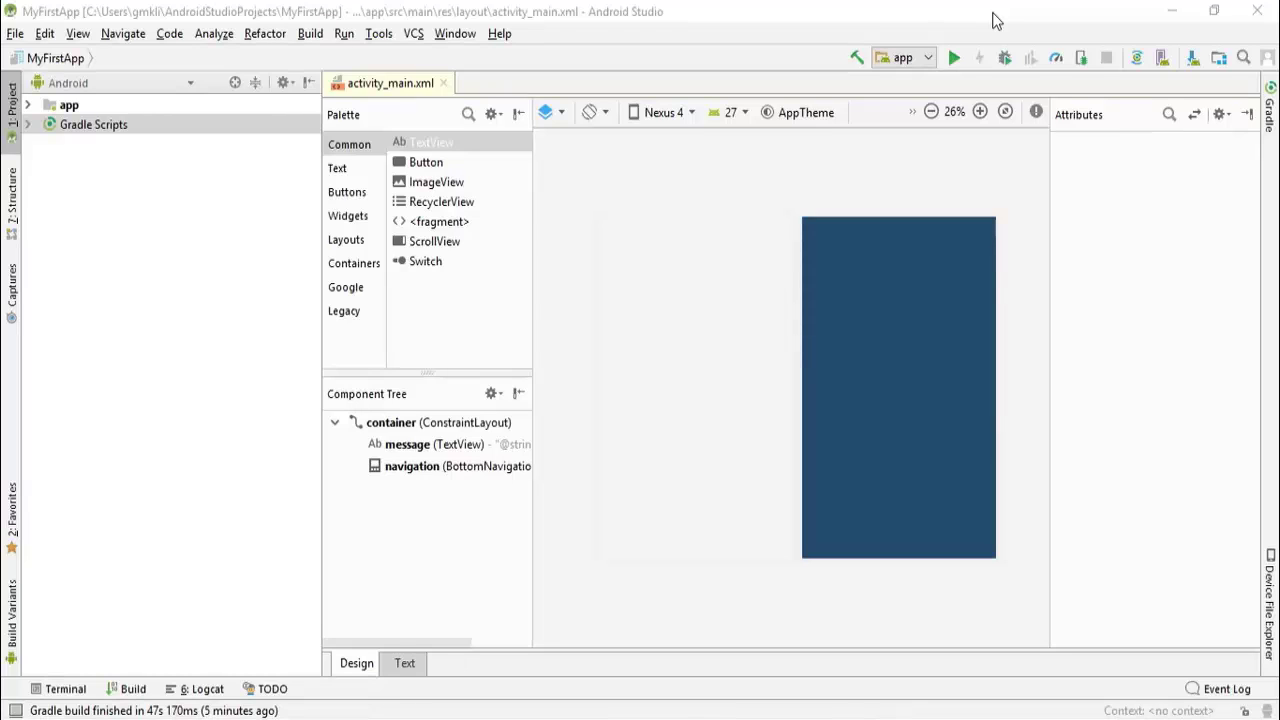
click(825, 22)
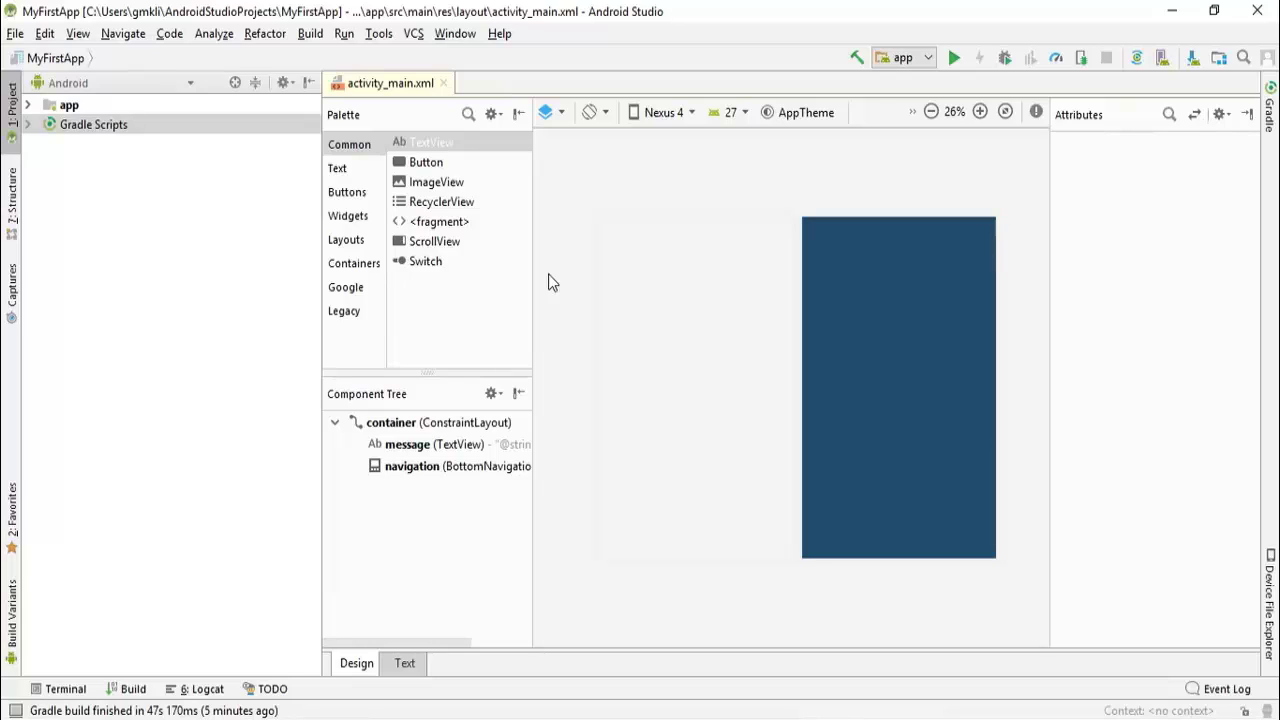
- Expand the app module's java folder and its main com.personalsite.myapp.myfirstapp package in the project tree
click(28, 105)
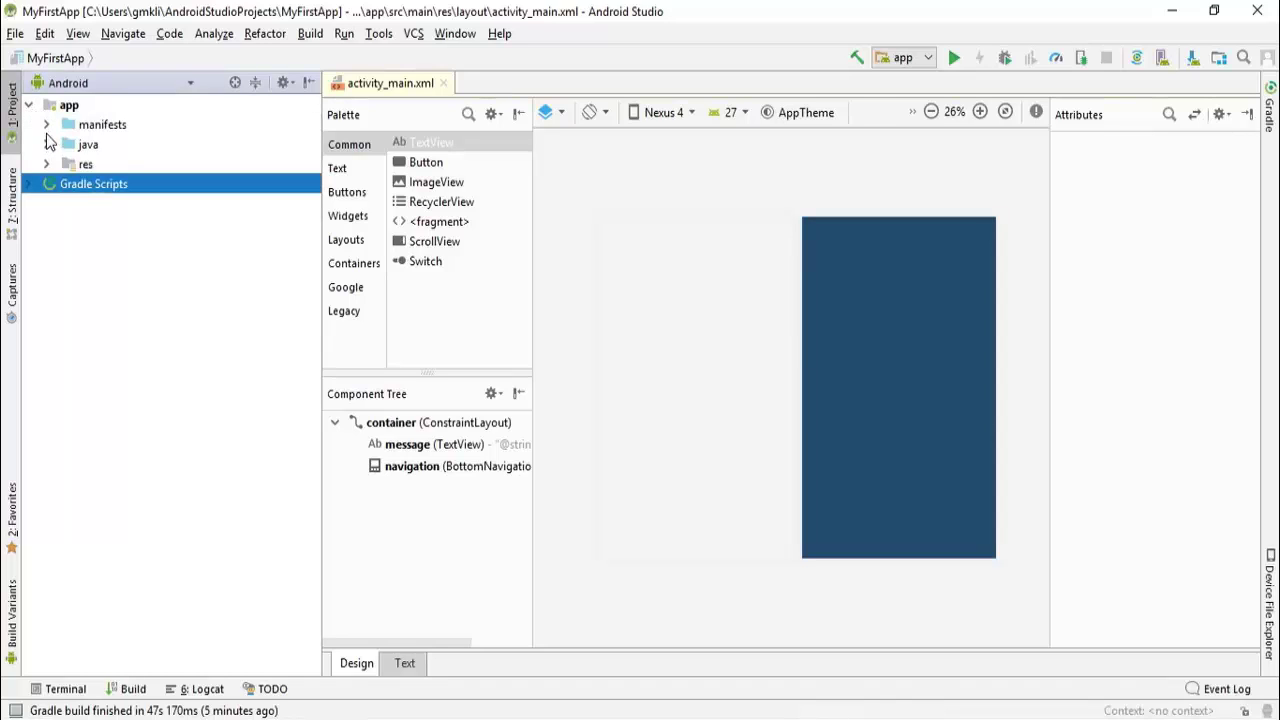
click(46, 125)
click(46, 125)
click(46, 144)
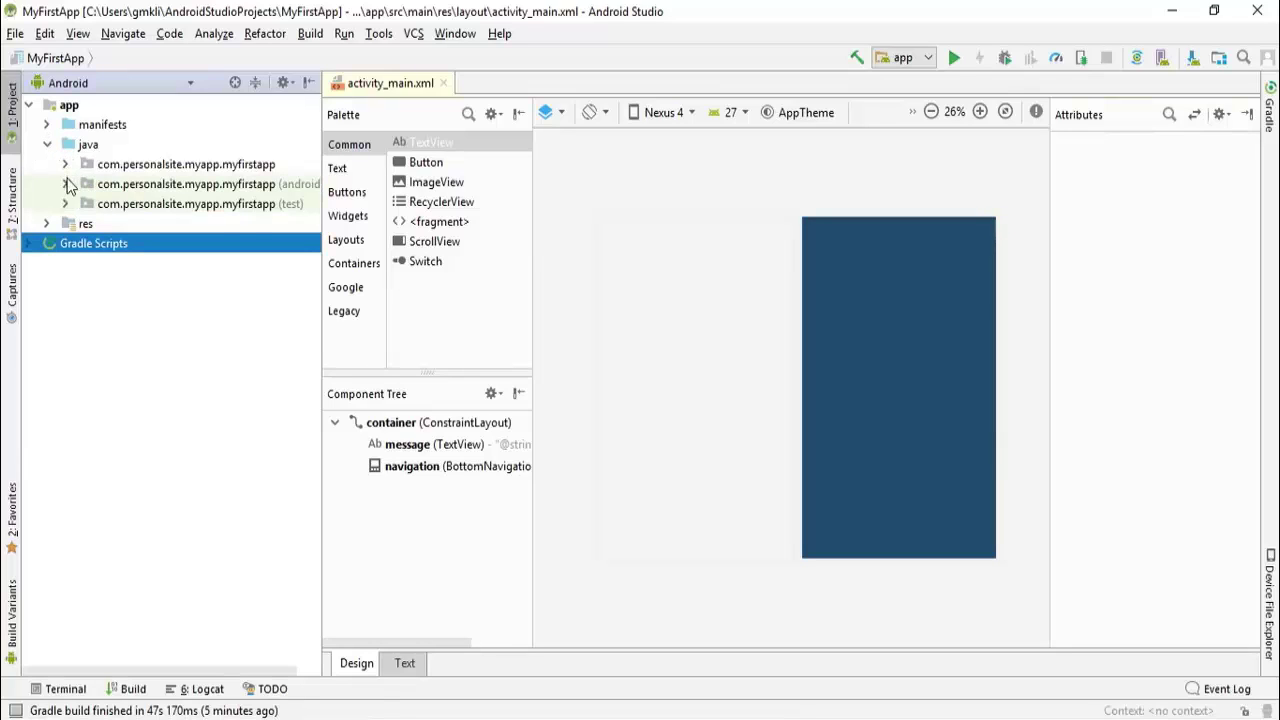
click(65, 185)
click(66, 186)
click(66, 165)
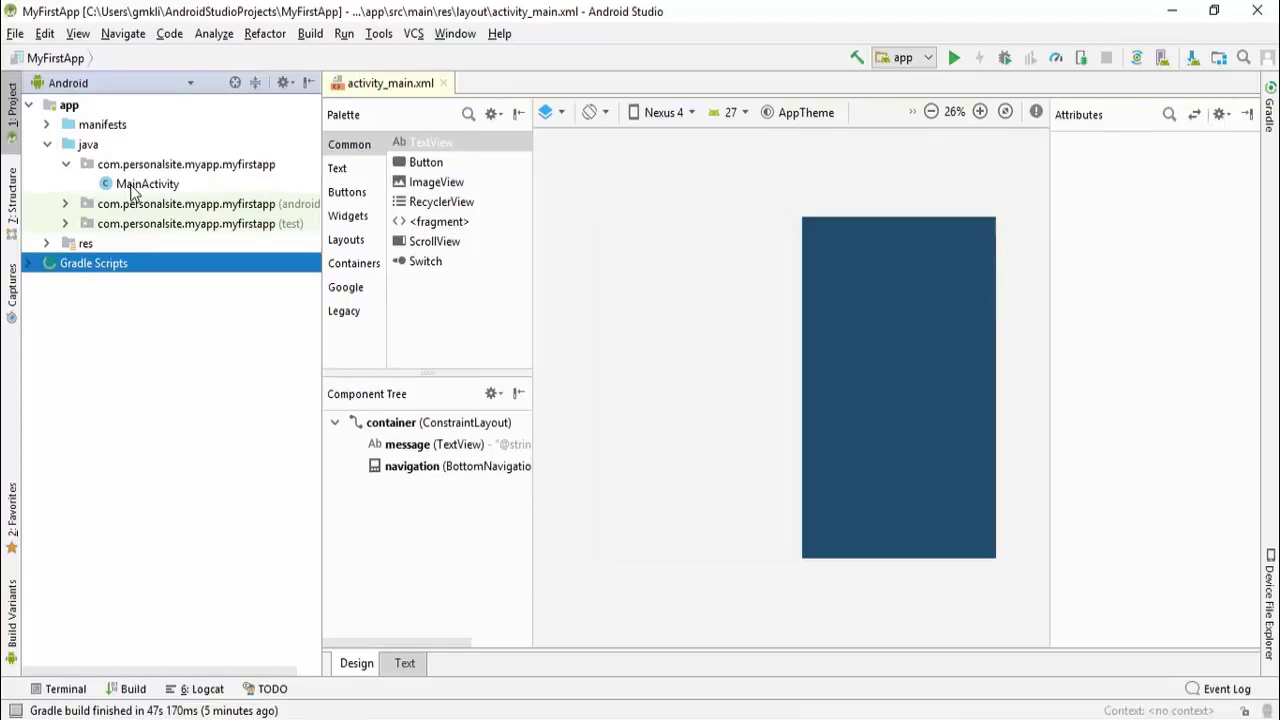
- Examine the contents of the test and androidTest packages, and collapse both again
click(65, 224)
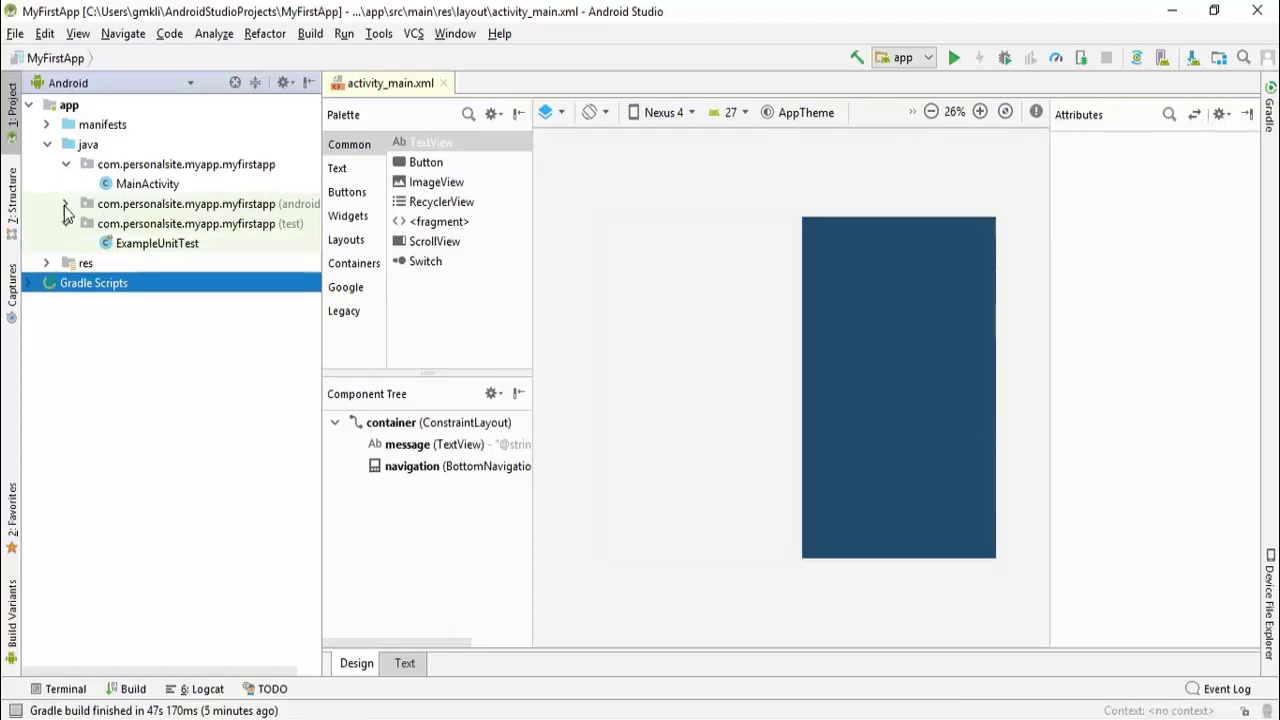
click(65, 204)
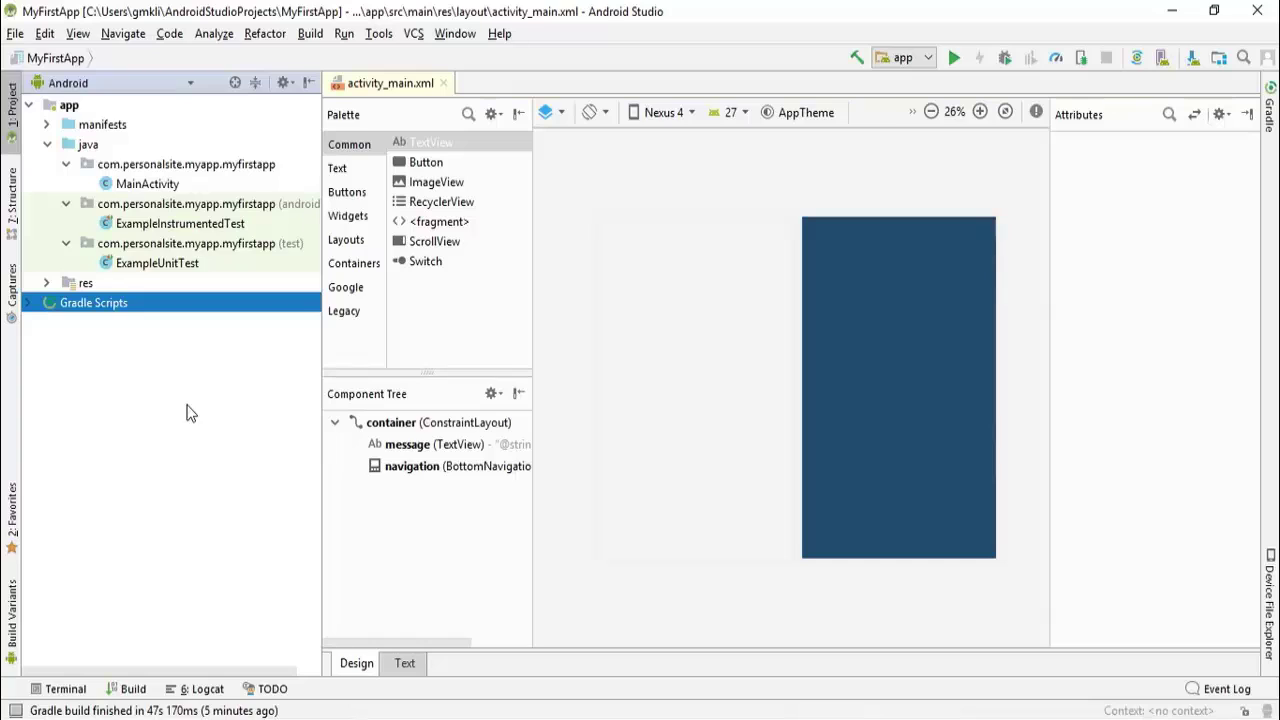
click(65, 243)
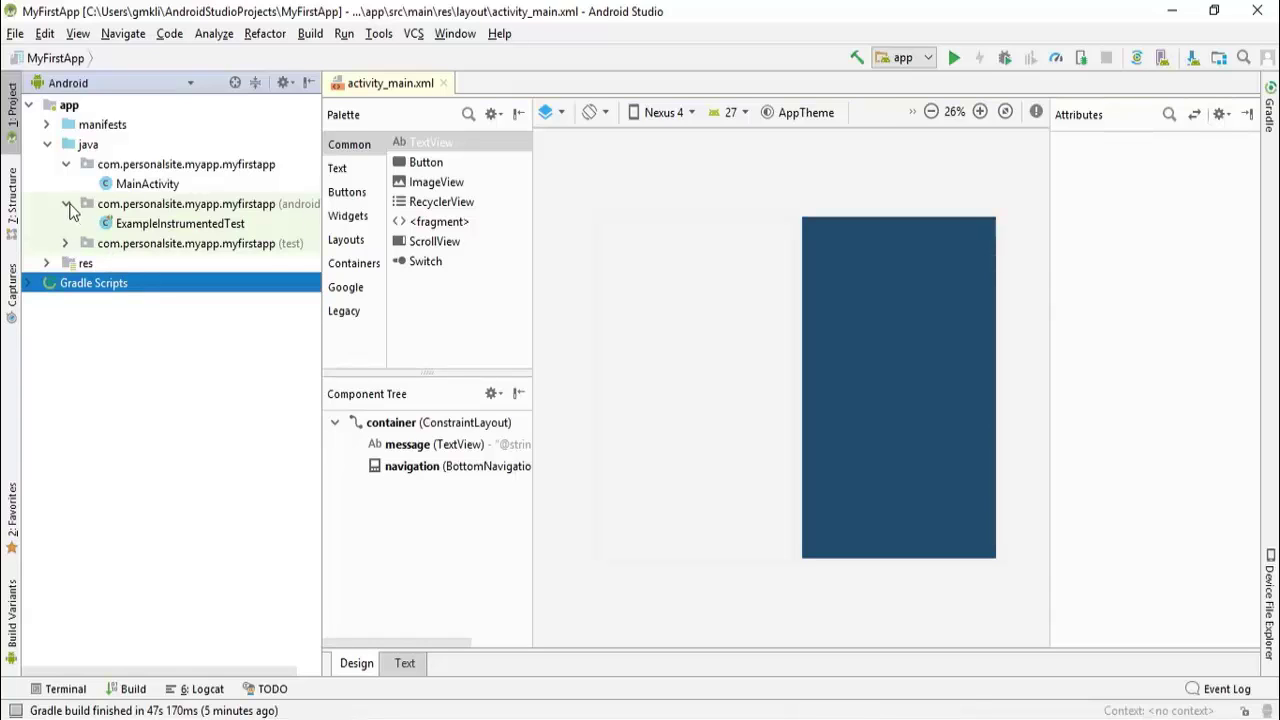
click(67, 205)
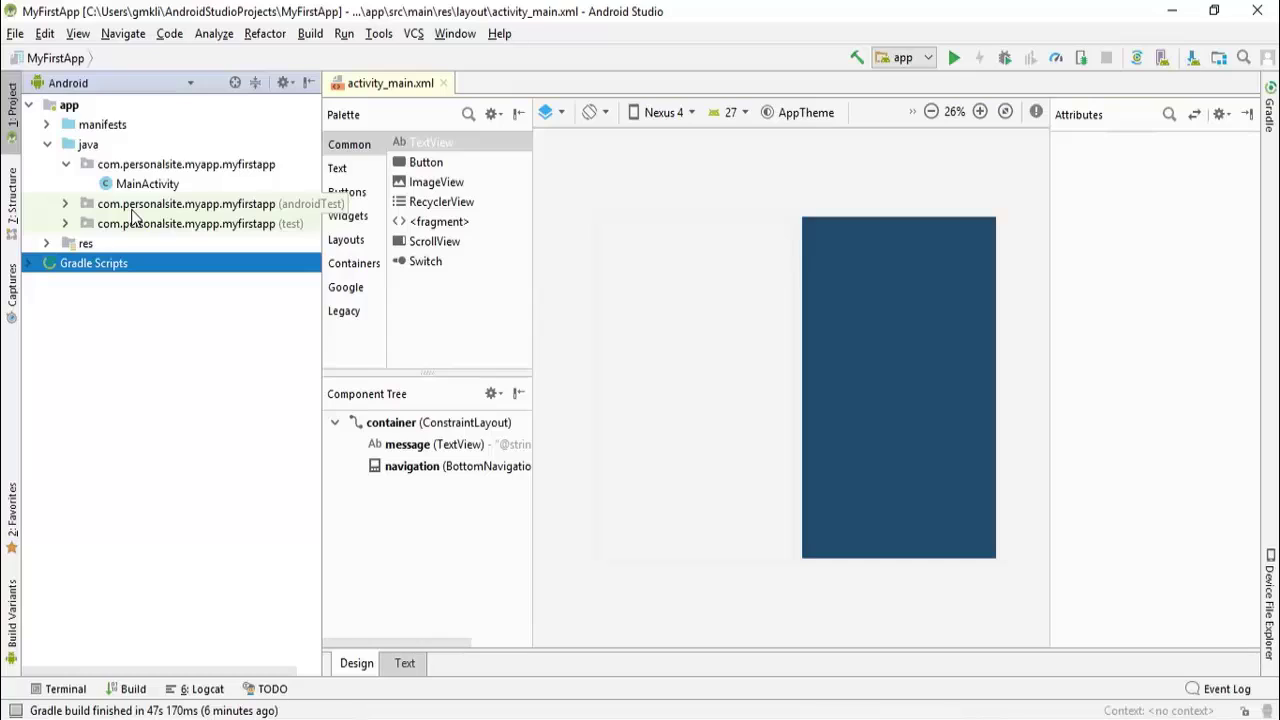
- Expand the res folder in the project tree and open the MainActivity class from the main java package
click(47, 244)
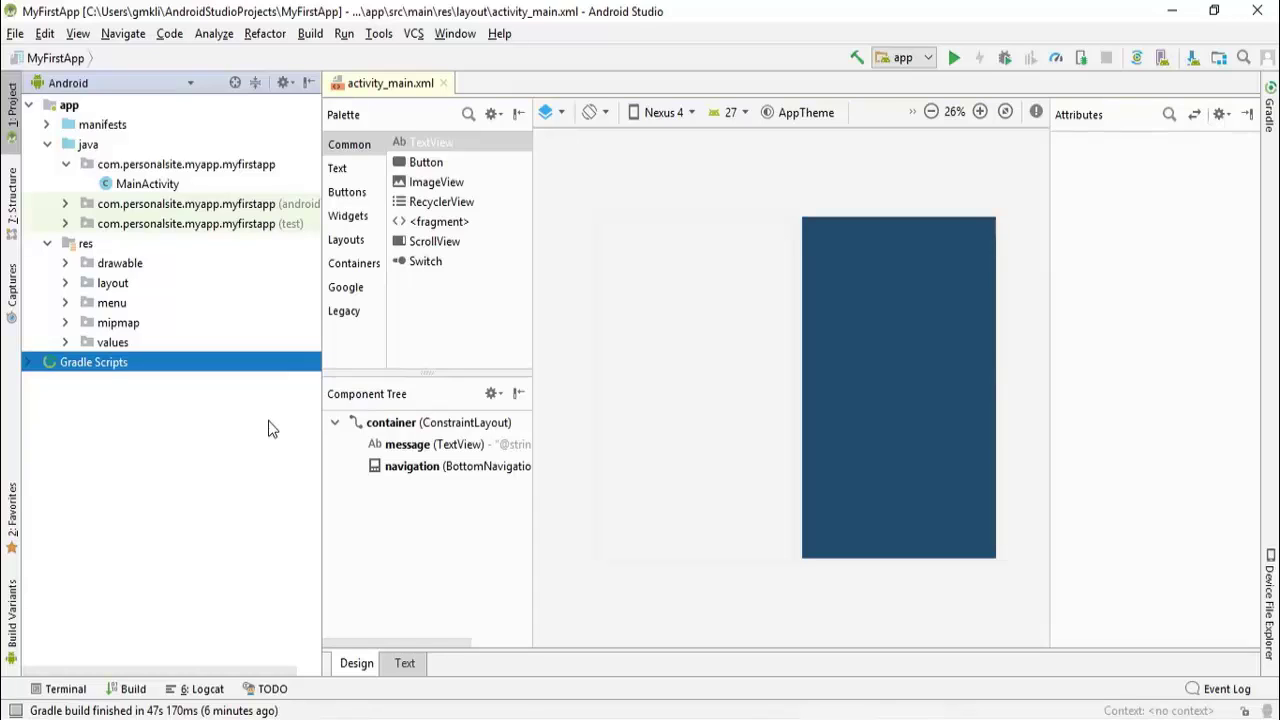
click(89, 144)
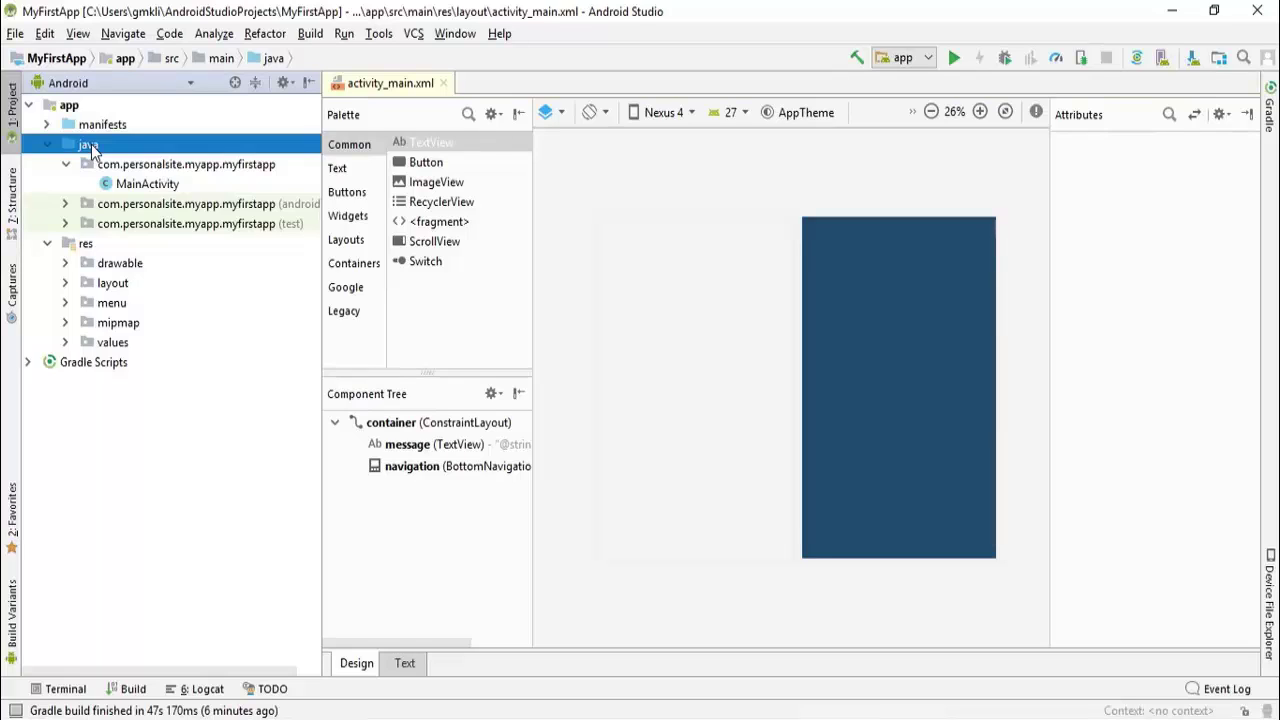
click(128, 170)
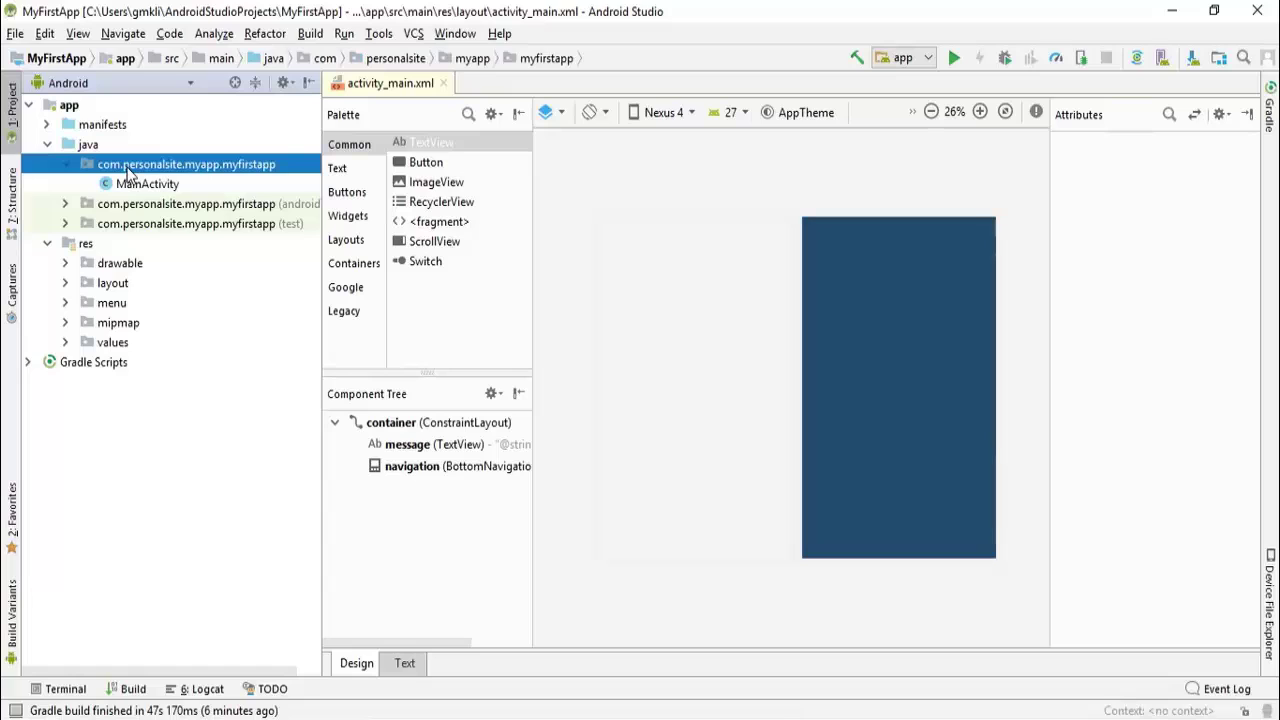
click(141, 190)
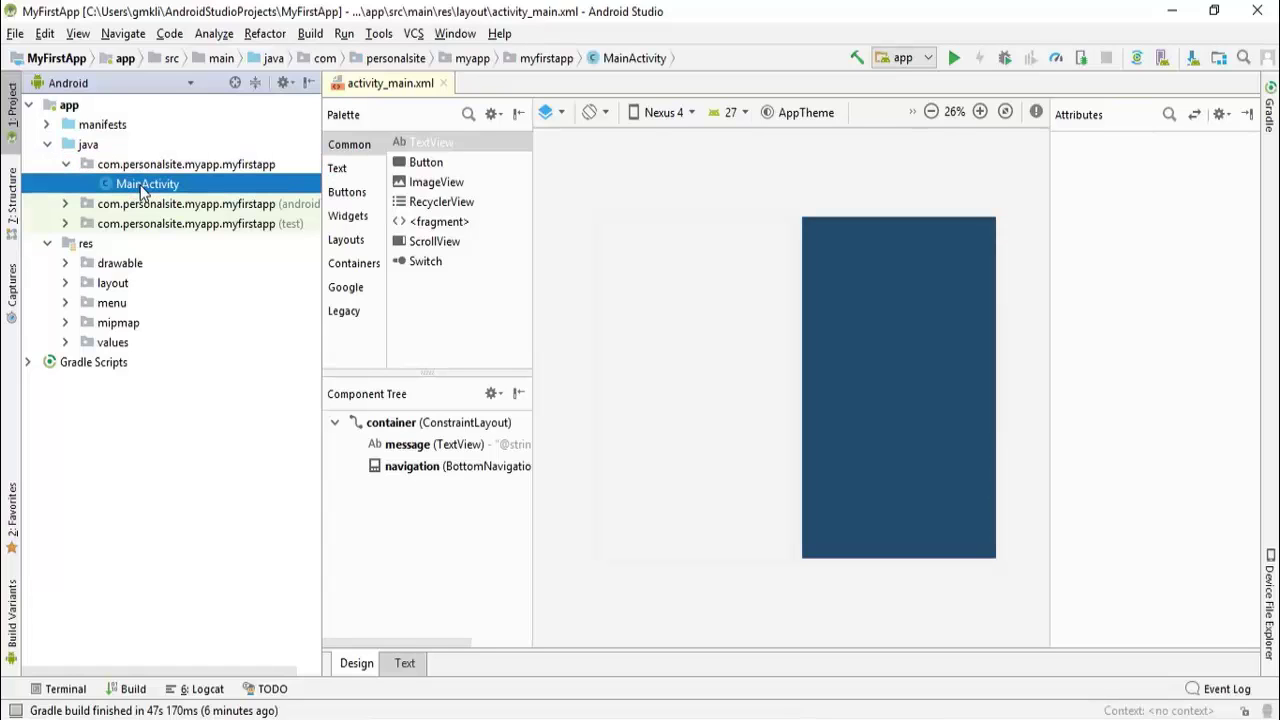
double_click(141, 186)
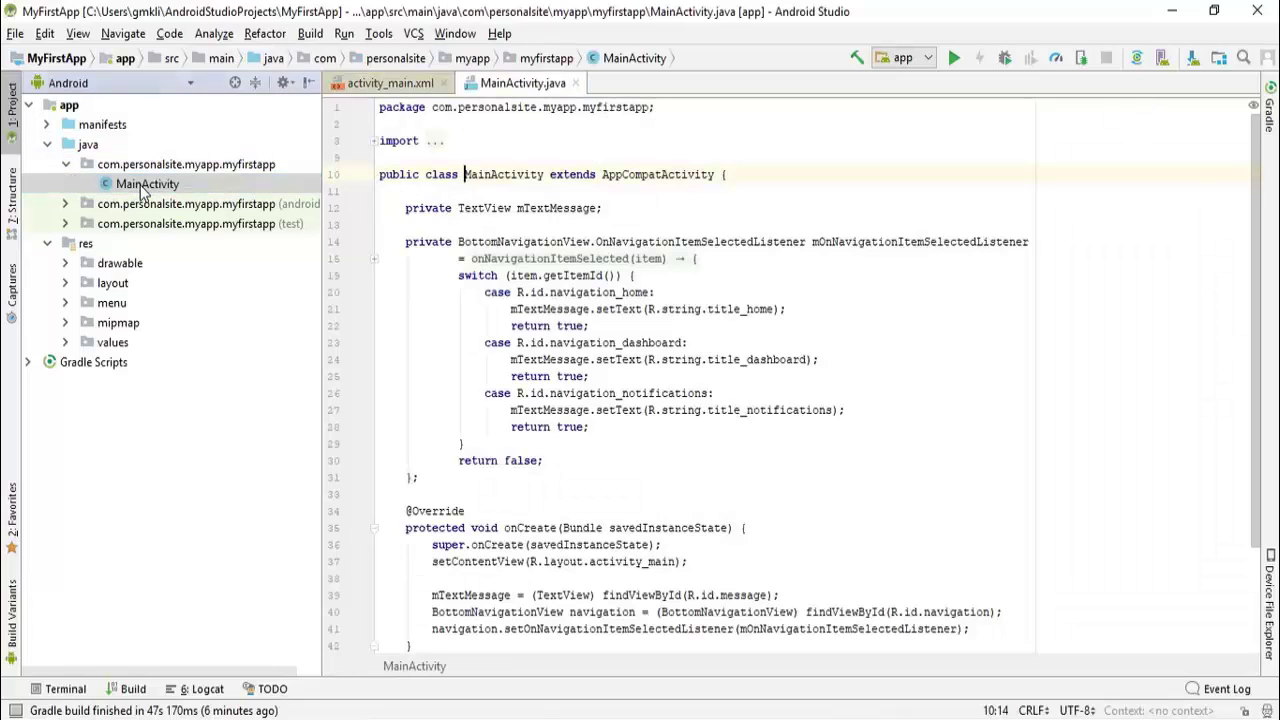